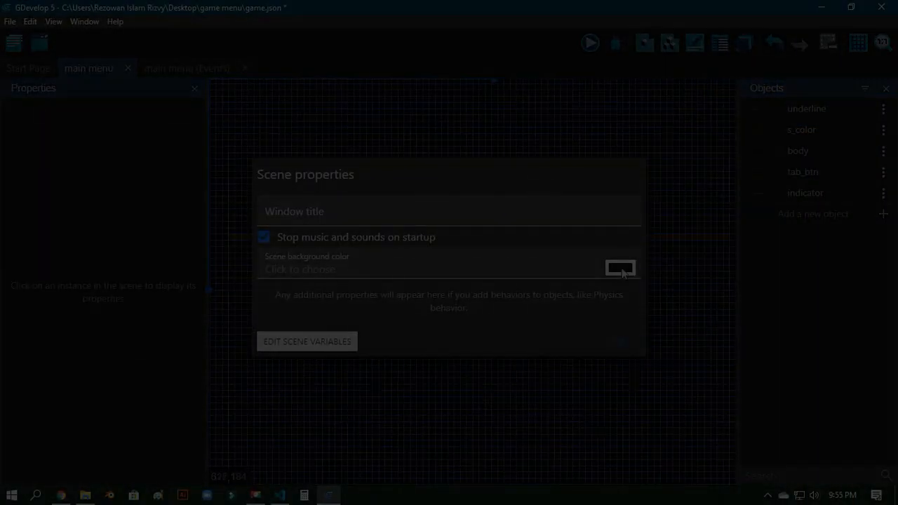
Step: Adjust the red component of the main menu scene's background color and confirm the scene properties
click(620, 267)
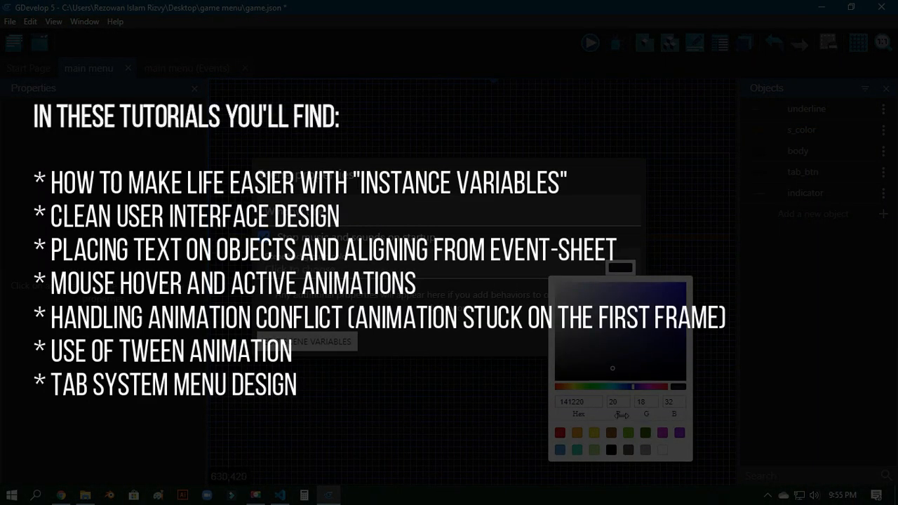
drag(620, 414, 599, 420)
click(619, 342)
click(619, 342)
right_click(612, 143)
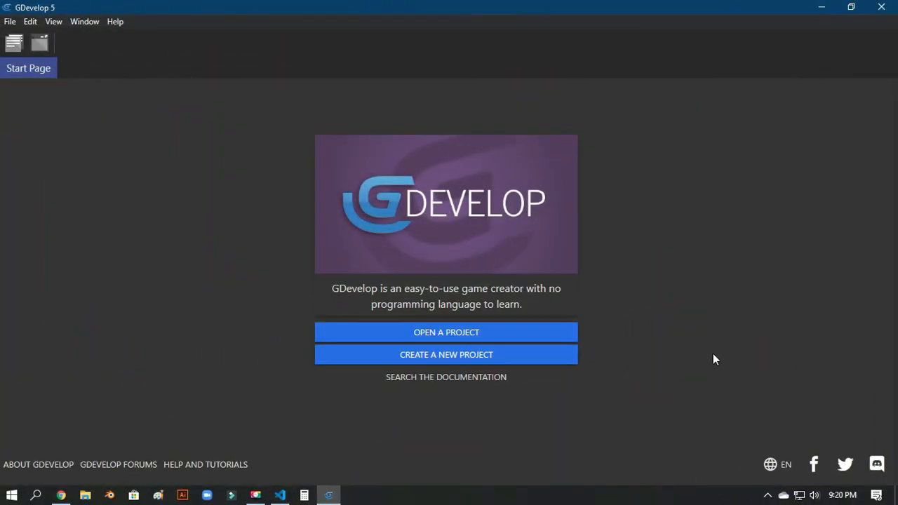
Step: Create a new project from the Empty game starter in a new Desktop folder named "game menu"
click(480, 355)
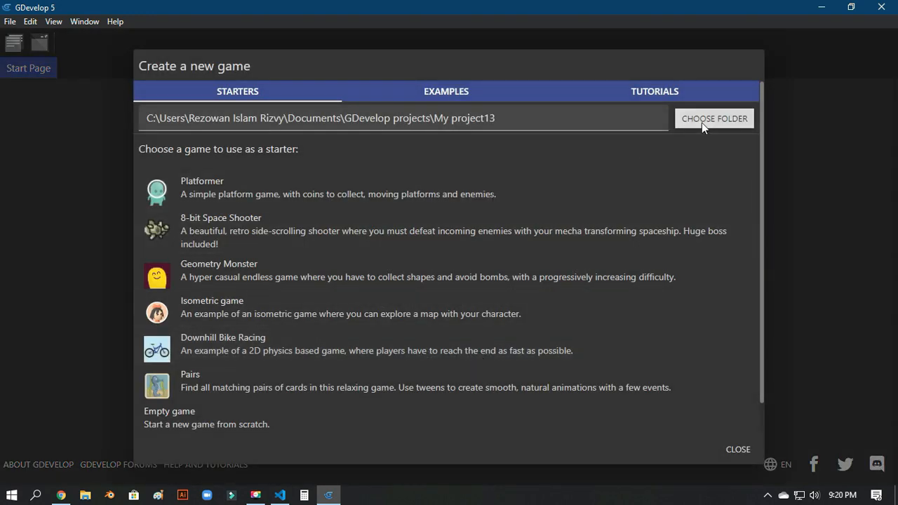
click(702, 121)
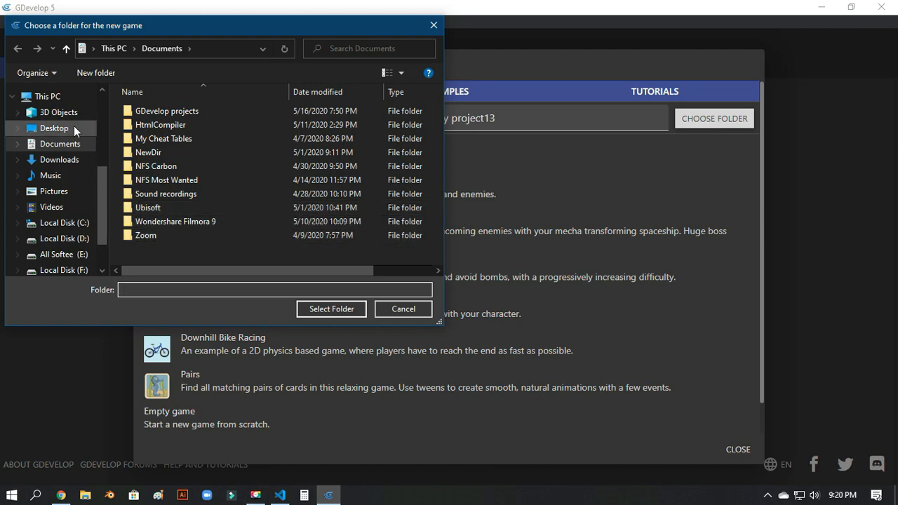
click(74, 128)
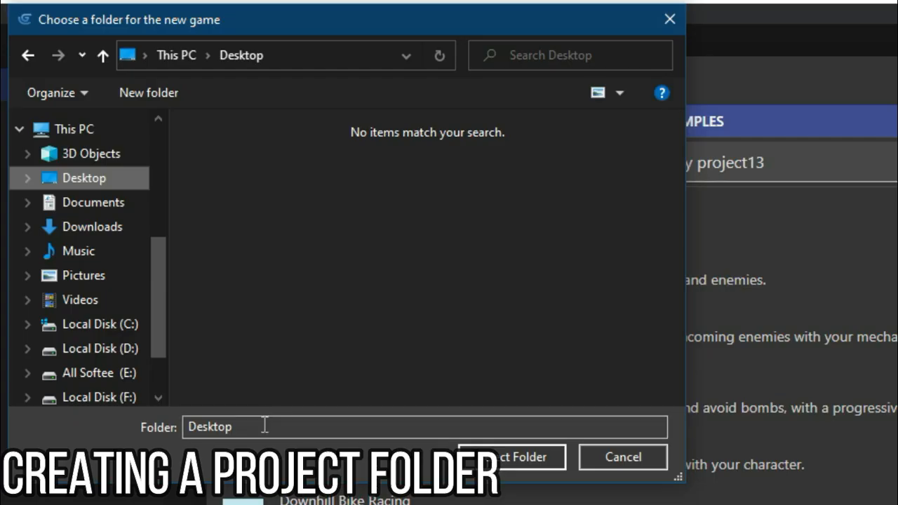
click(149, 93)
text(game)
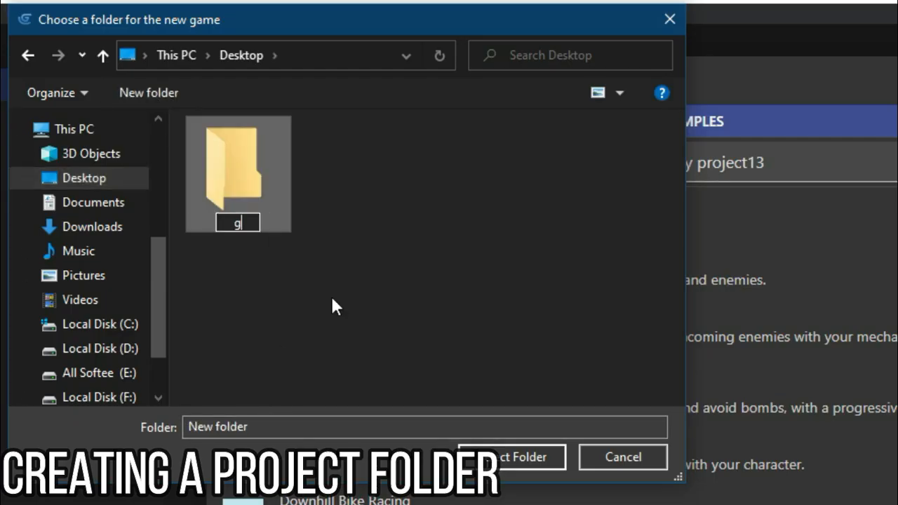
text( menu)
key(Return)
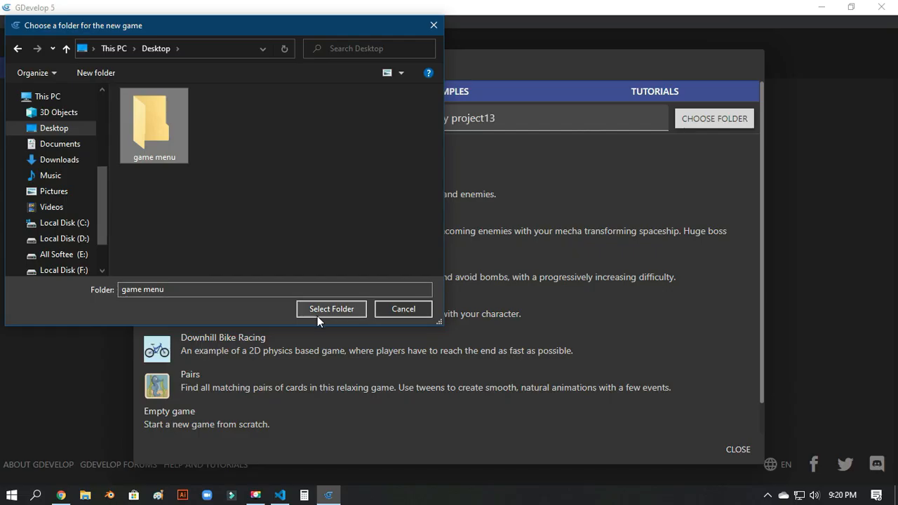
click(317, 316)
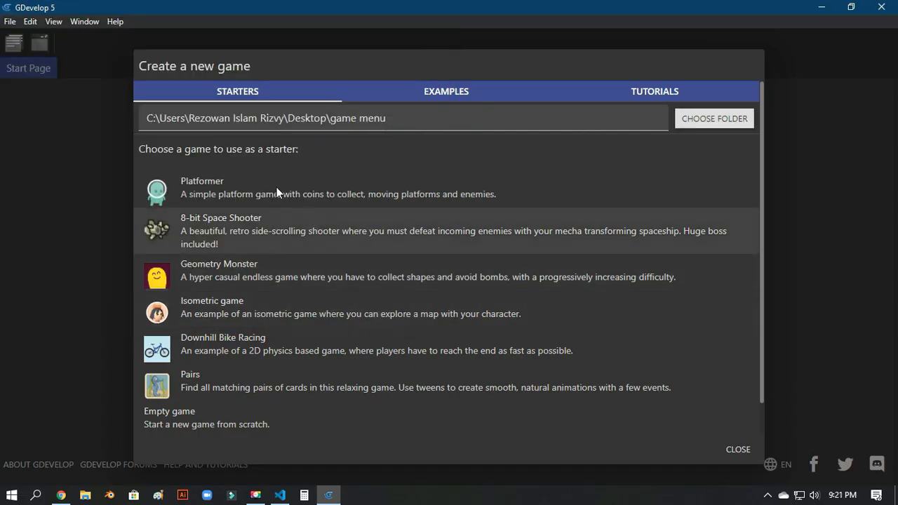
scroll(289, 340, down, 1)
click(183, 386)
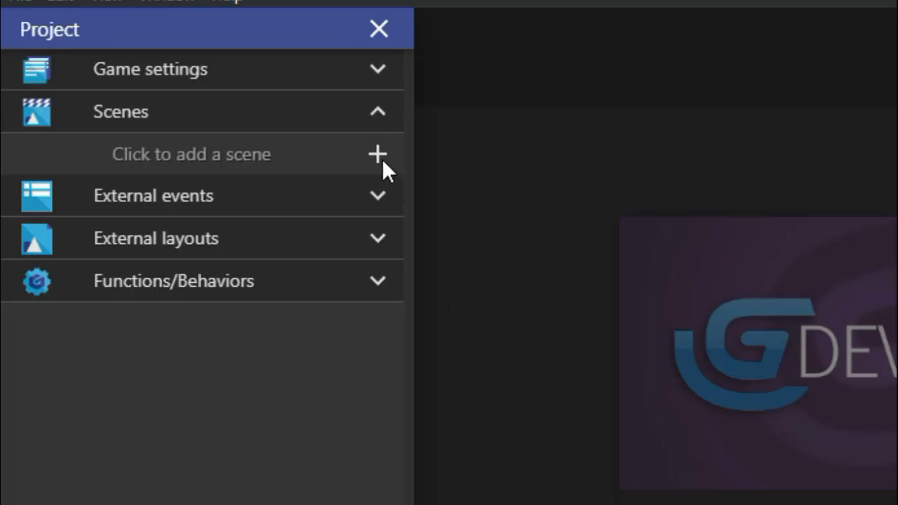
Step: Add a new scene to the project, rename it "main menu" and open it
click(190, 102)
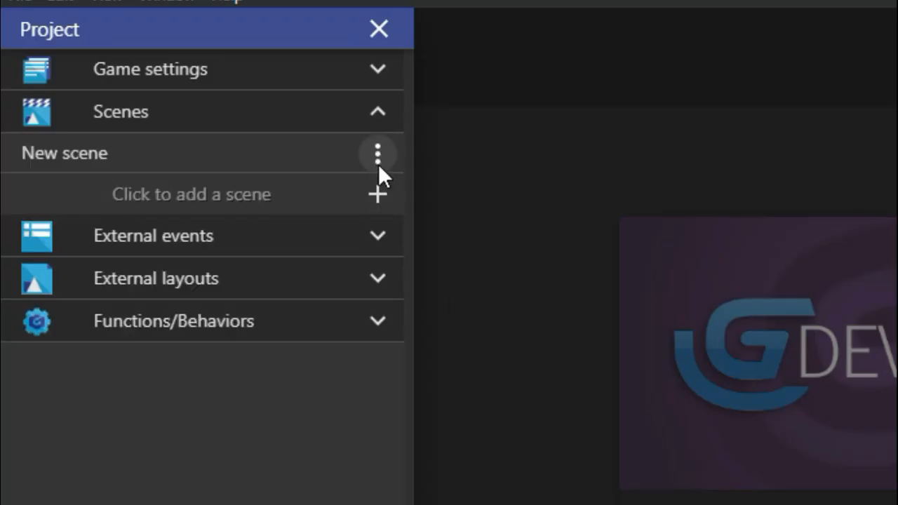
click(377, 152)
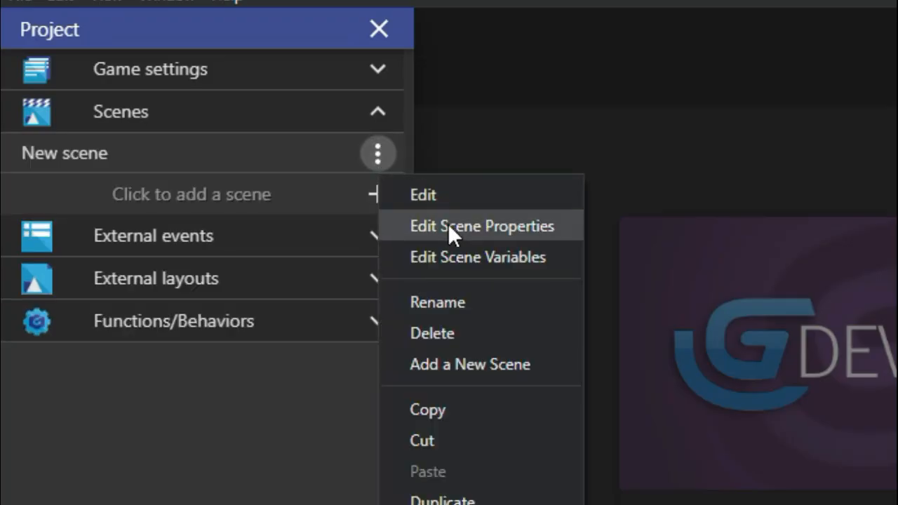
click(466, 307)
key(ctrl+a)
text(main me)
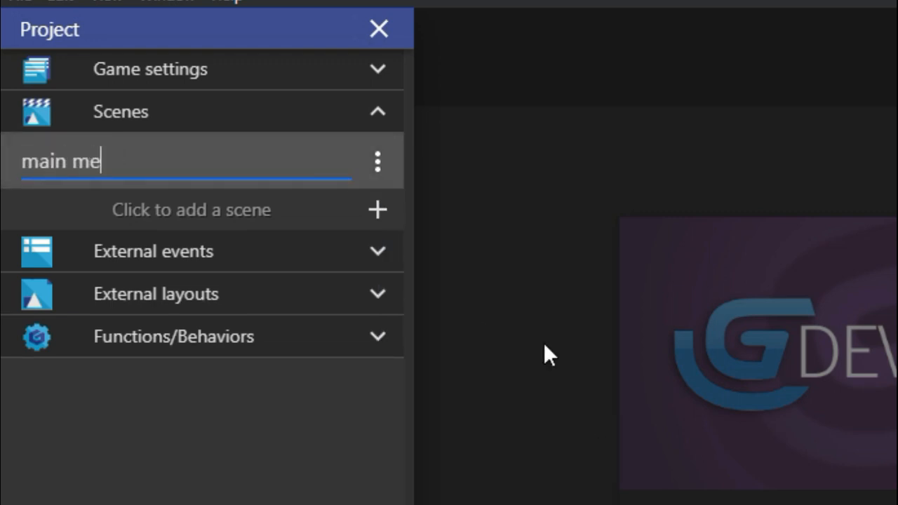
text(nu)
key(Return)
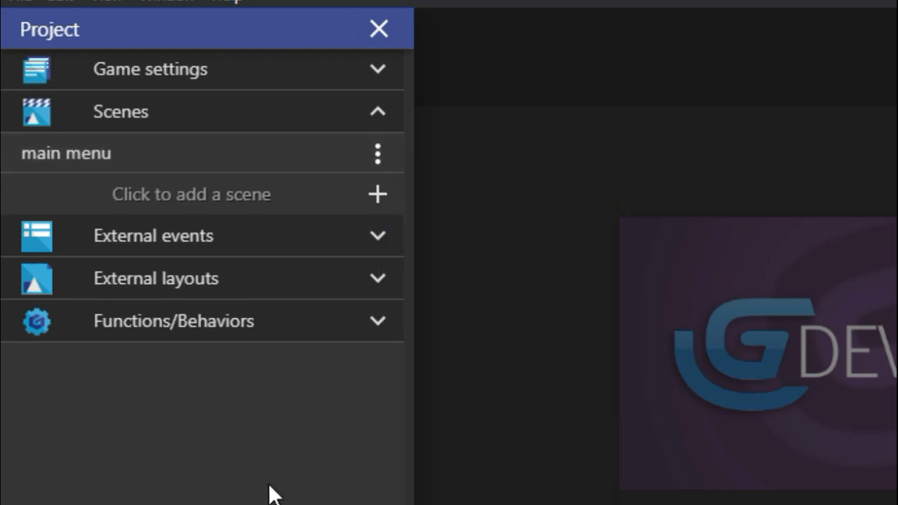
click(177, 154)
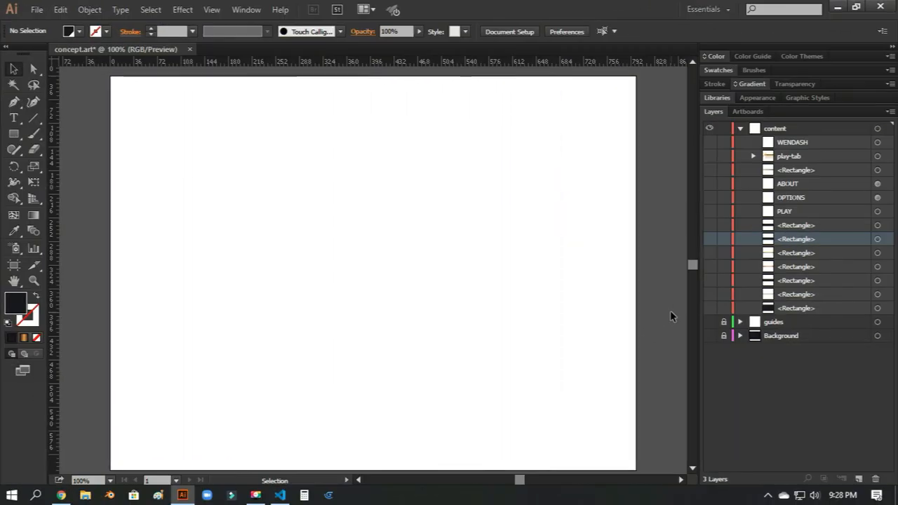
Step: In Illustrator, show the concept's hidden rectangles, tab labels, Background layer and play-tab group one after another
click(709, 308)
click(710, 294)
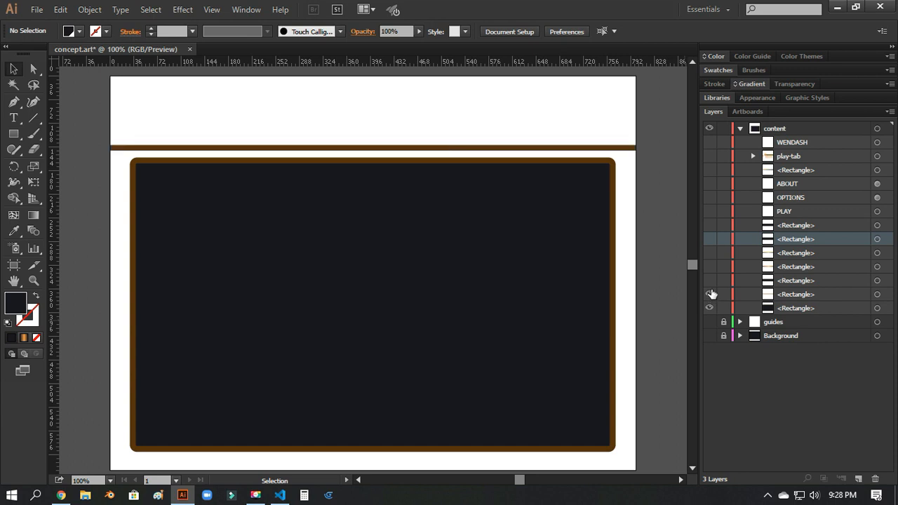
click(710, 281)
click(709, 266)
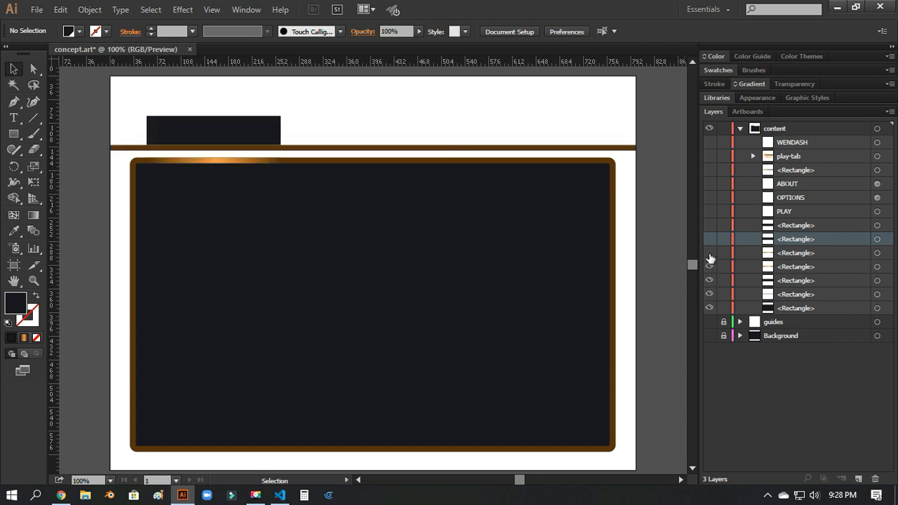
click(709, 254)
click(710, 239)
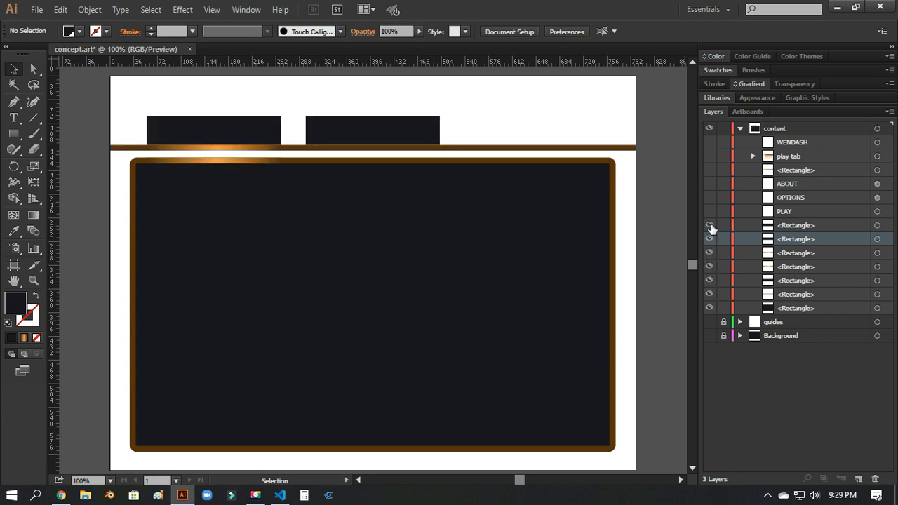
click(710, 225)
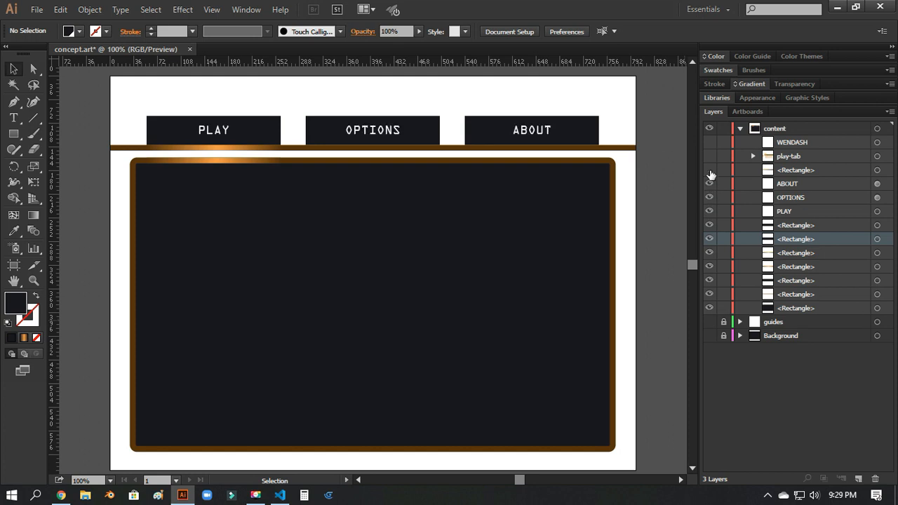
click(710, 335)
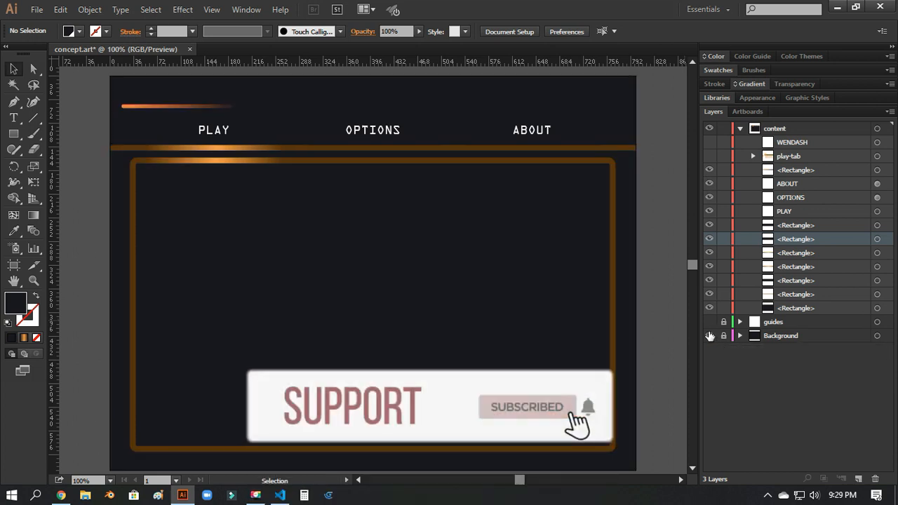
click(709, 156)
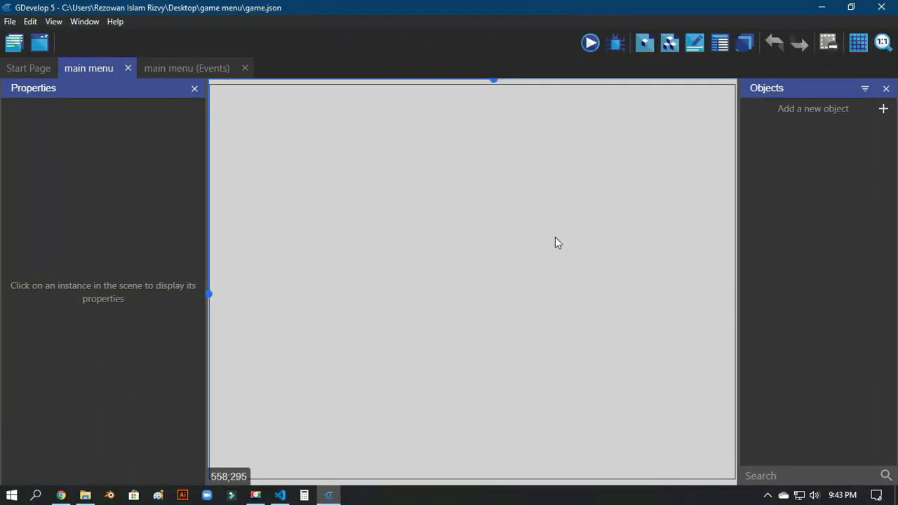
Step: Open the main menu scene's properties in GDevelop and set the background color to RGB 57, 56, 40
right_click(531, 183)
click(548, 207)
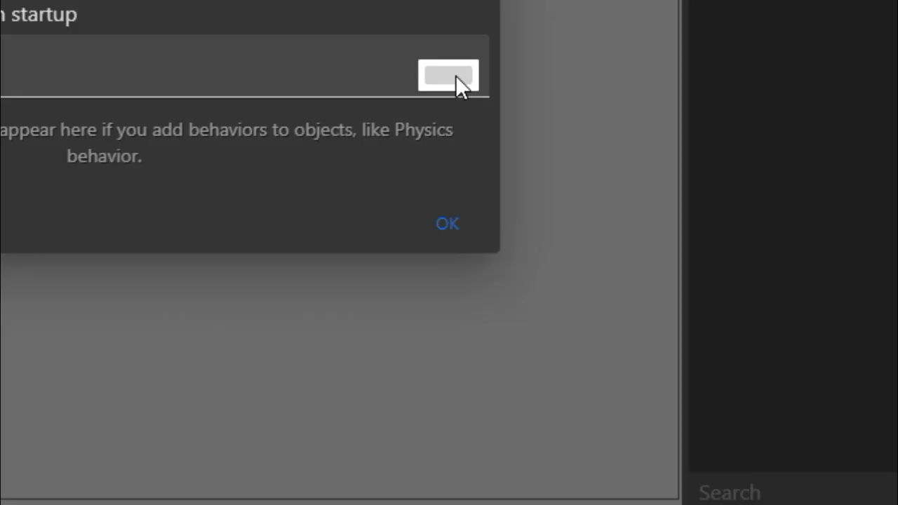
click(624, 270)
click(602, 340)
mouse_move(365, 254)
mouse_down()
mouse_move(346, 261)
mouse_move(386, 281)
mouse_move(348, 274)
mouse_move(355, 263)
mouse_up()
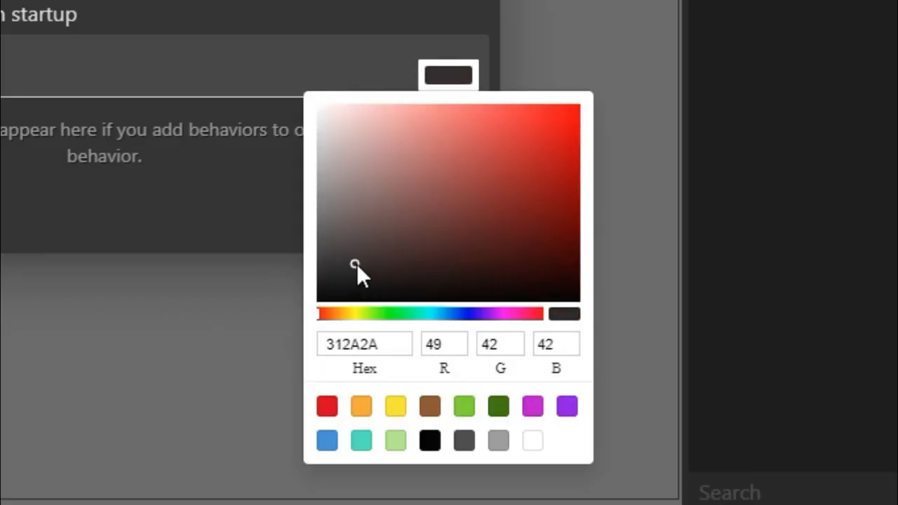
mouse_move(447, 379)
mouse_down()
mouse_move(470, 379)
mouse_move(447, 369)
mouse_move(504, 377)
mouse_move(498, 372)
mouse_up()
mouse_move(557, 374)
mouse_down()
mouse_move(572, 374)
mouse_move(543, 376)
mouse_up()
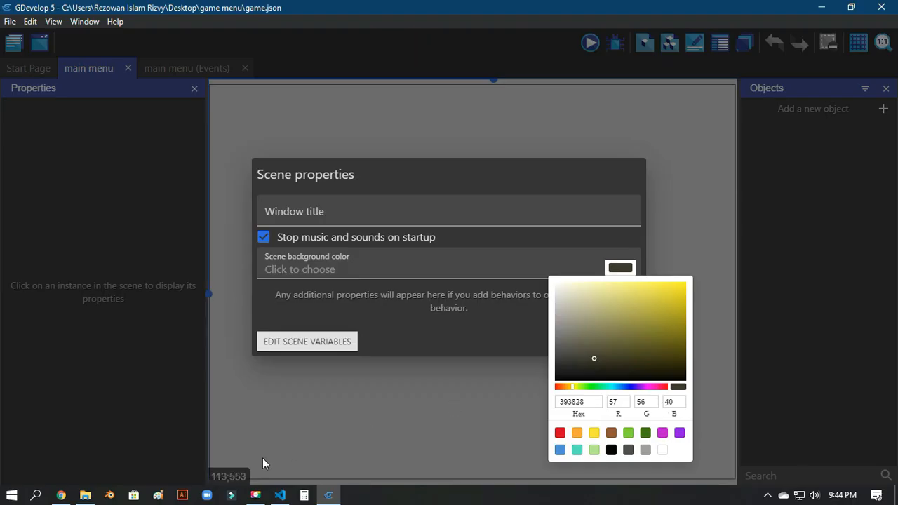
click(513, 300)
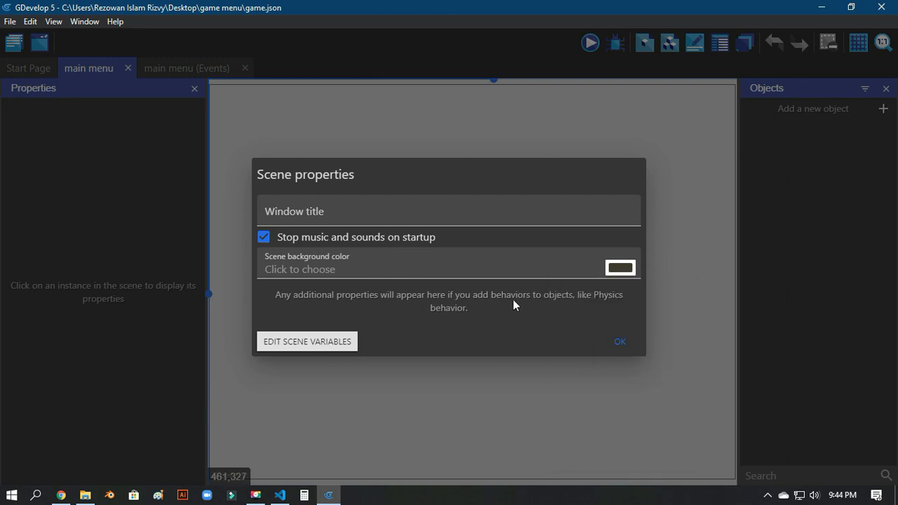
Step: Open info.txt from the game menu folder, check the bg-color RGB value and close the file
mouse_move(85, 497)
click(92, 455)
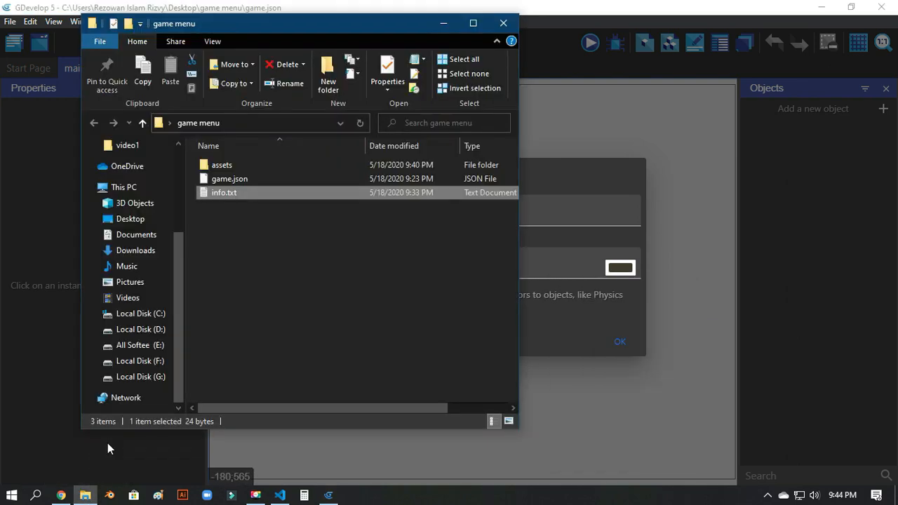
double_click(255, 194)
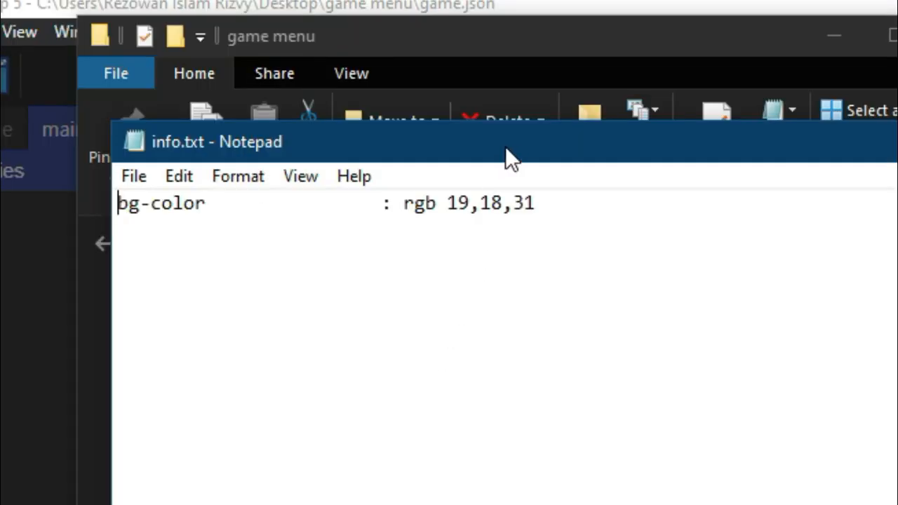
drag(506, 146, 472, 107)
drag(437, 165, 416, 167)
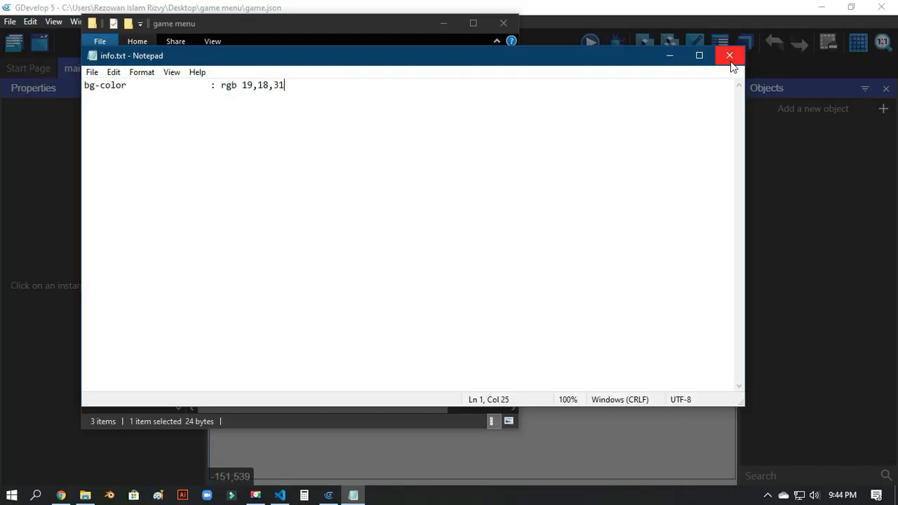
click(730, 56)
Step: Set the scene background color to RGB 20, 18, 32 and confirm the scene properties
click(620, 268)
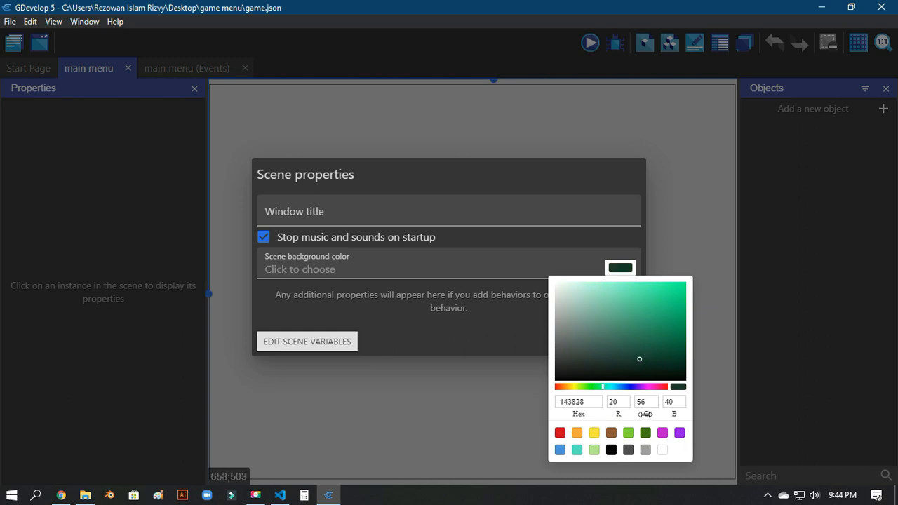
drag(640, 415, 608, 415)
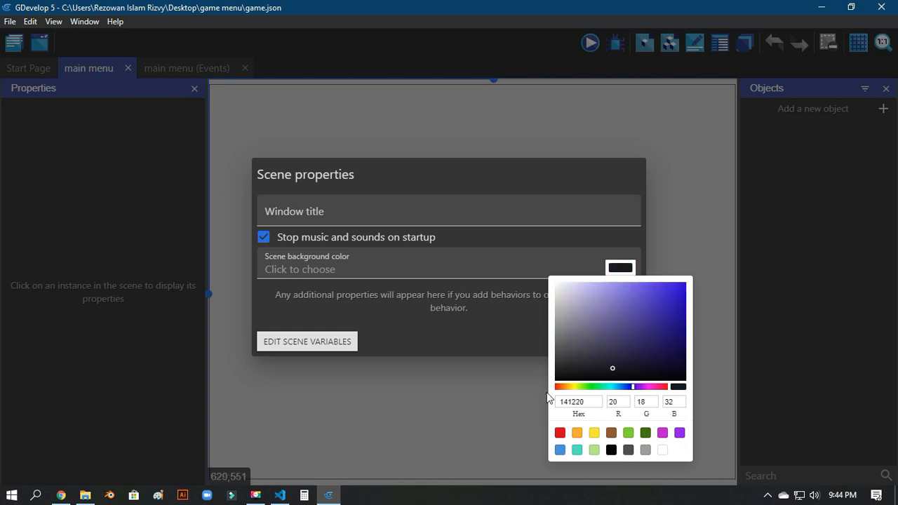
click(520, 337)
click(622, 343)
scroll(632, 256, down, 4)
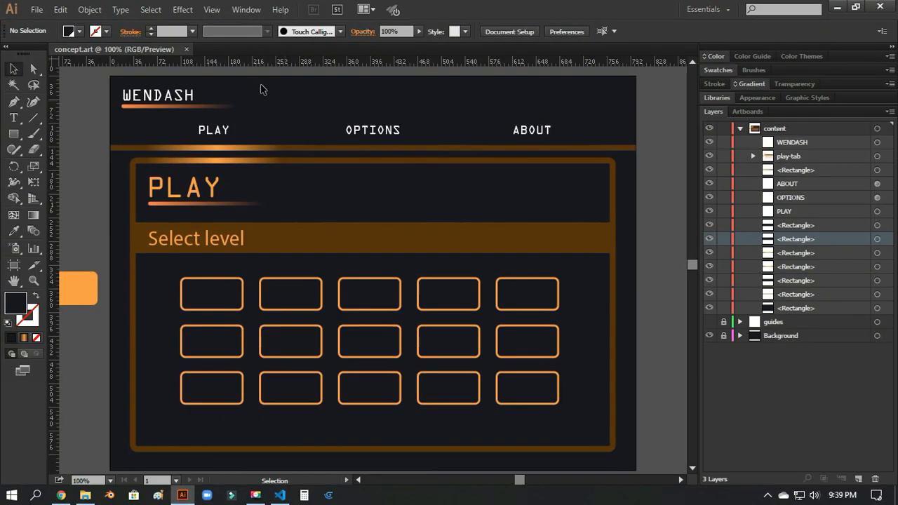
Step: In Illustrator, isolate the rectangle behind the PLAY tab by hiding all other content objects and the Background layer
click(267, 138)
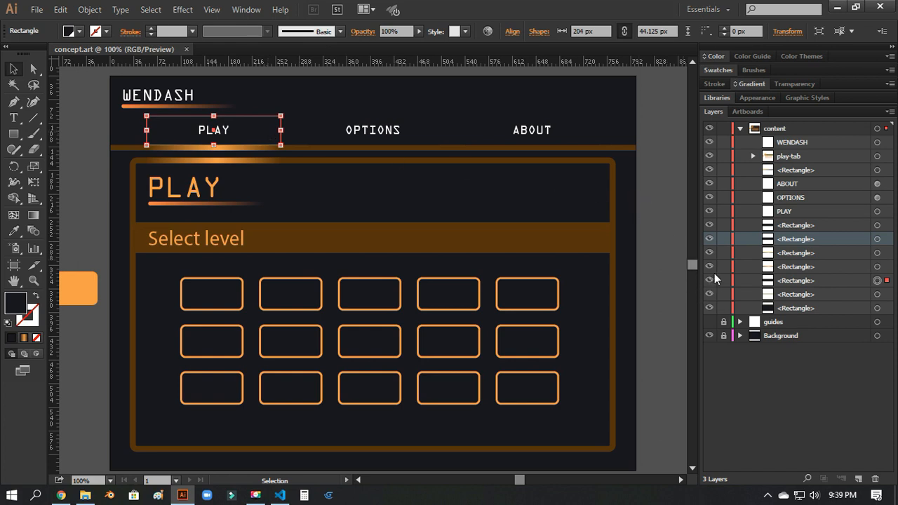
click(800, 280)
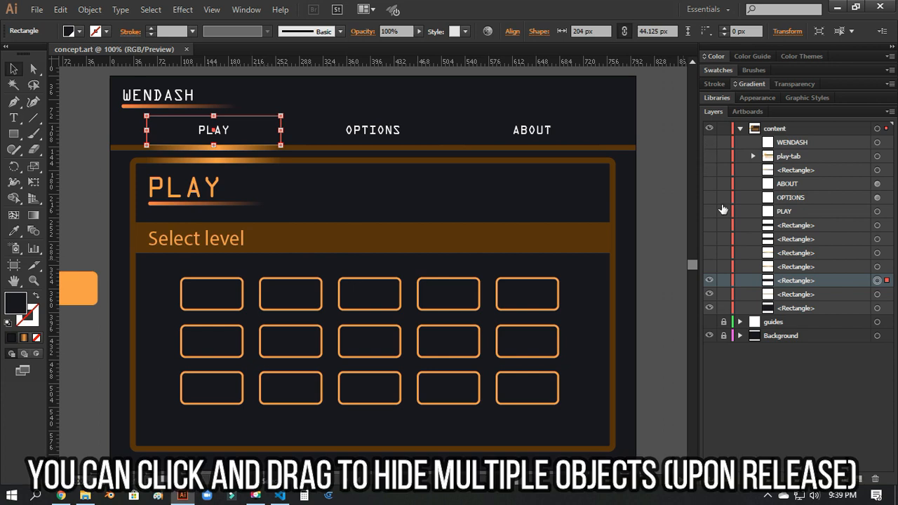
drag(717, 190, 715, 270)
drag(709, 312, 709, 282)
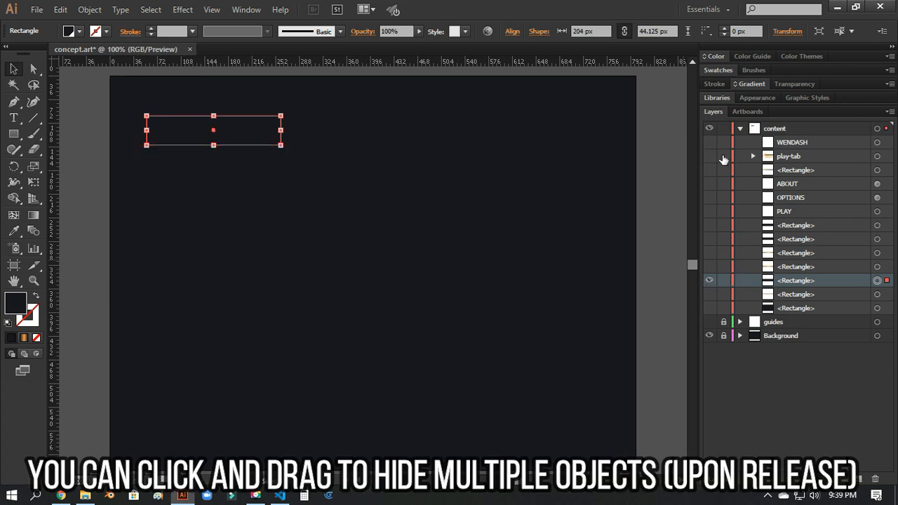
click(710, 335)
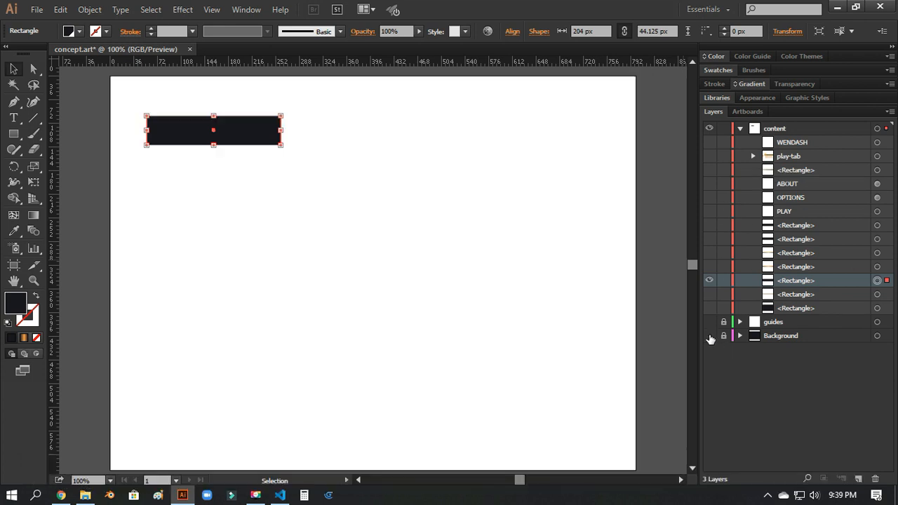
click(445, 205)
Step: Start exporting the isolated rectangle and create a new assets folder inside the game menu folder on the Desktop as the destination
scroll(454, 196, down, 3)
scroll(459, 192, up, 4)
click(37, 9)
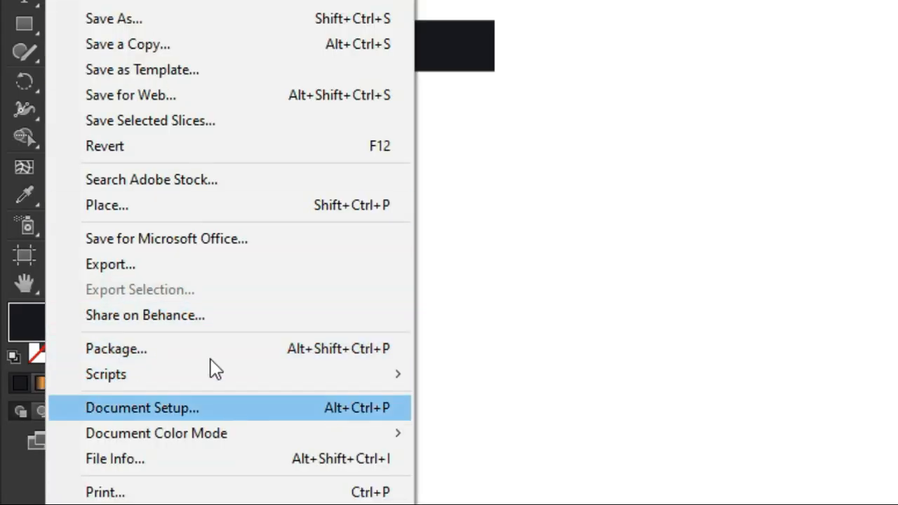
click(218, 264)
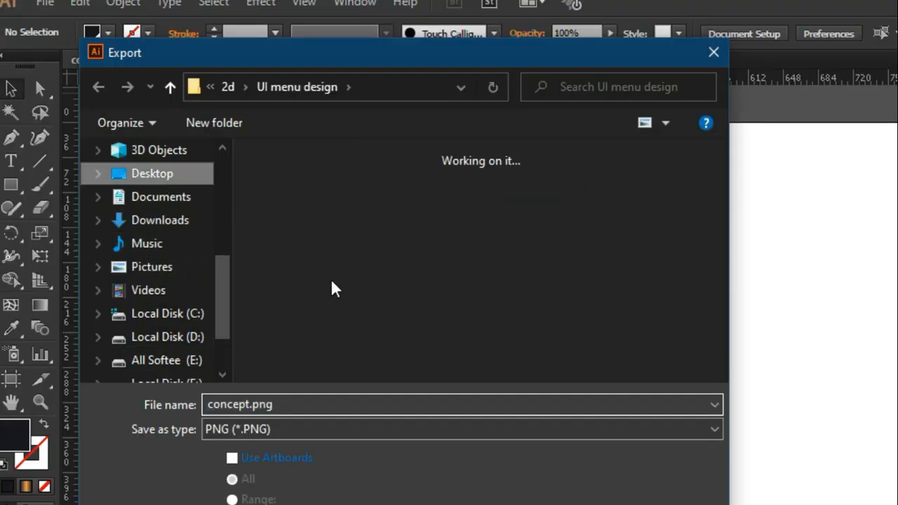
click(214, 123)
text(assets)
key(Return)
key(Return)
Step: Export the rectangle as a PNG named tab-btn at Screen (72 ppi) resolution with a transparent background
text(tab-btn)
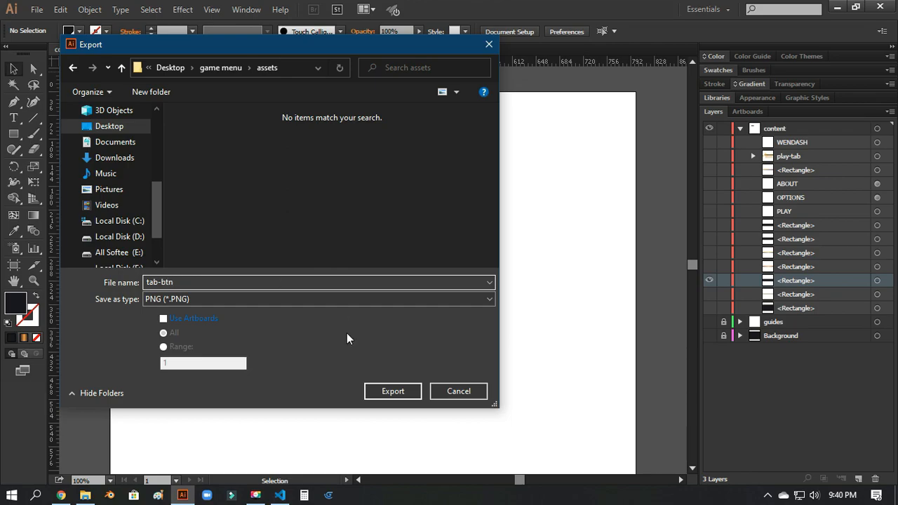
key(Return)
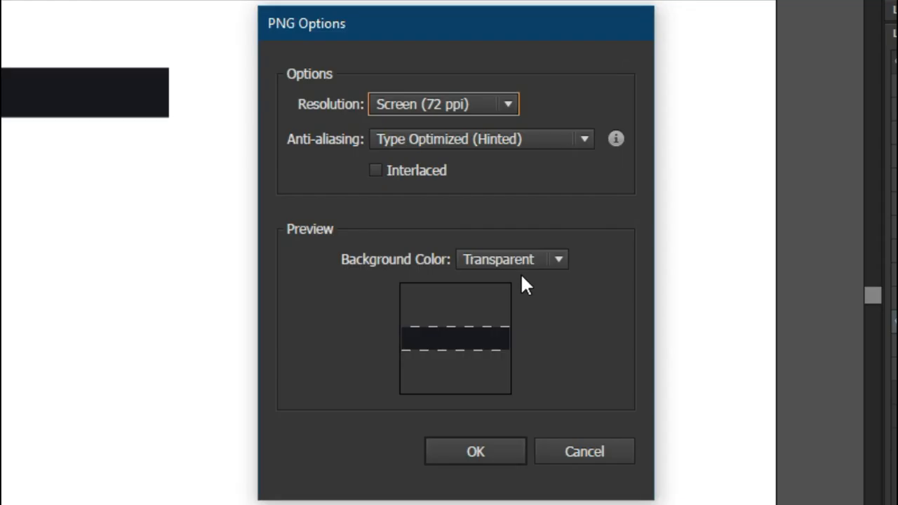
click(499, 451)
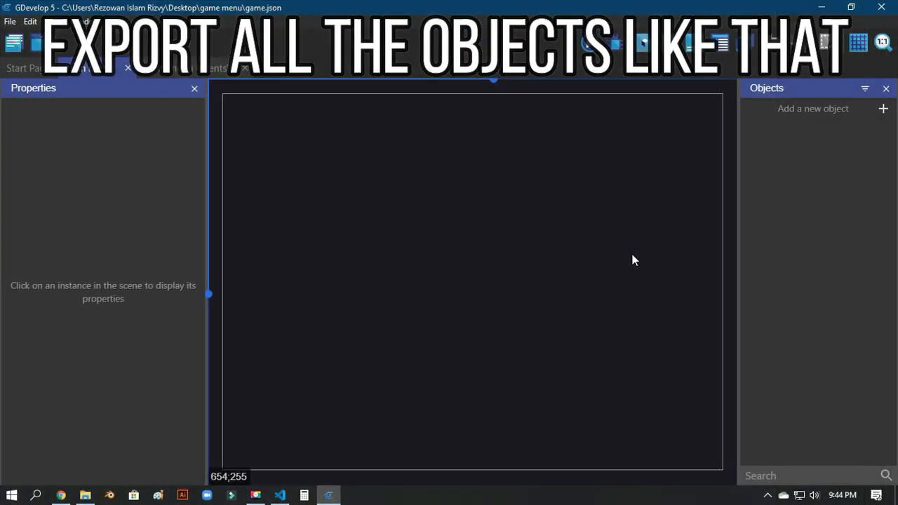
Step: In GDevelop, add a sprite object named underline with an animation using underline.png from the assets folder
scroll(654, 287, down, 1)
middle_drag(636, 291, 644, 290)
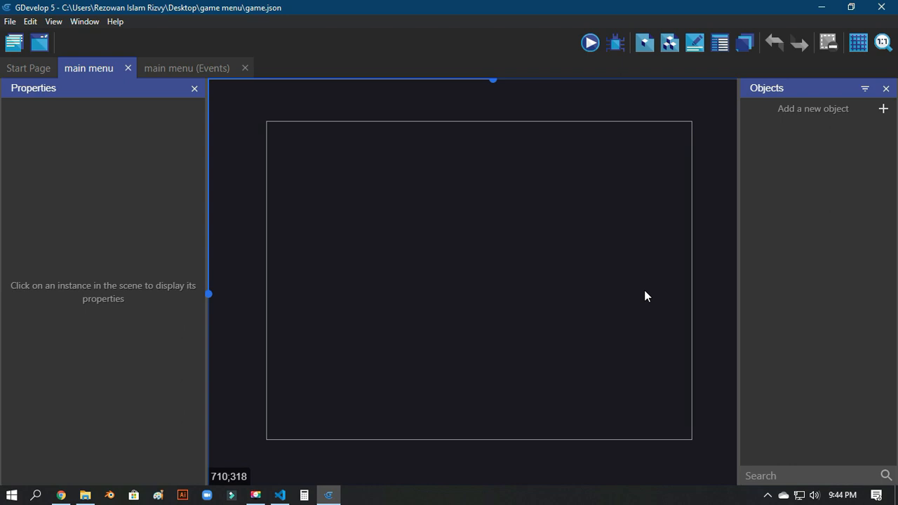
click(862, 111)
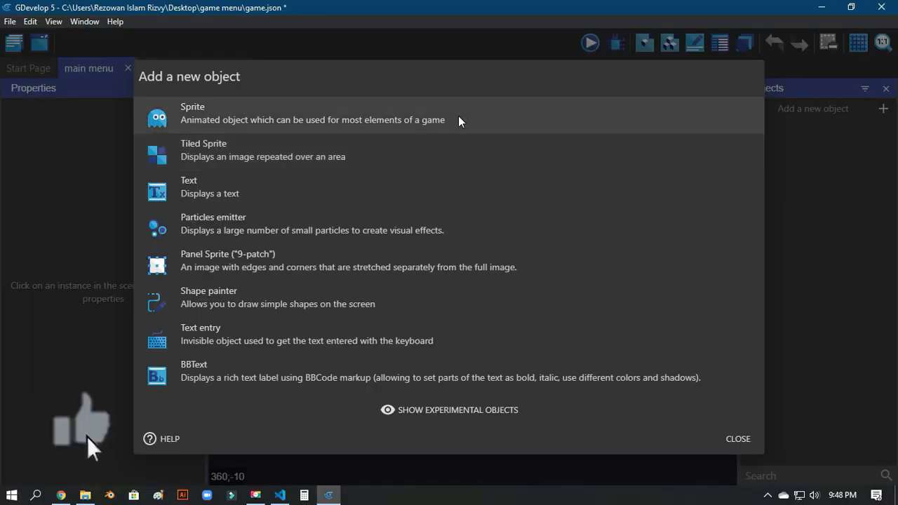
click(490, 115)
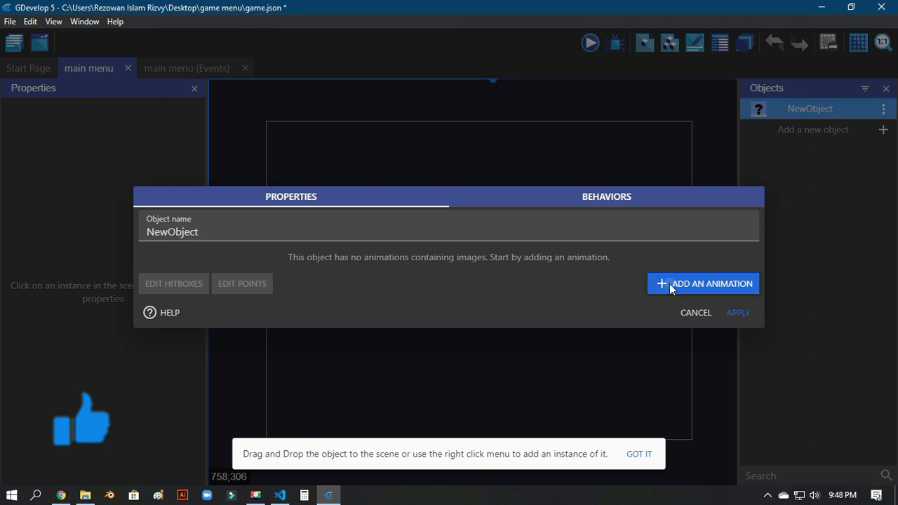
click(703, 284)
click(177, 279)
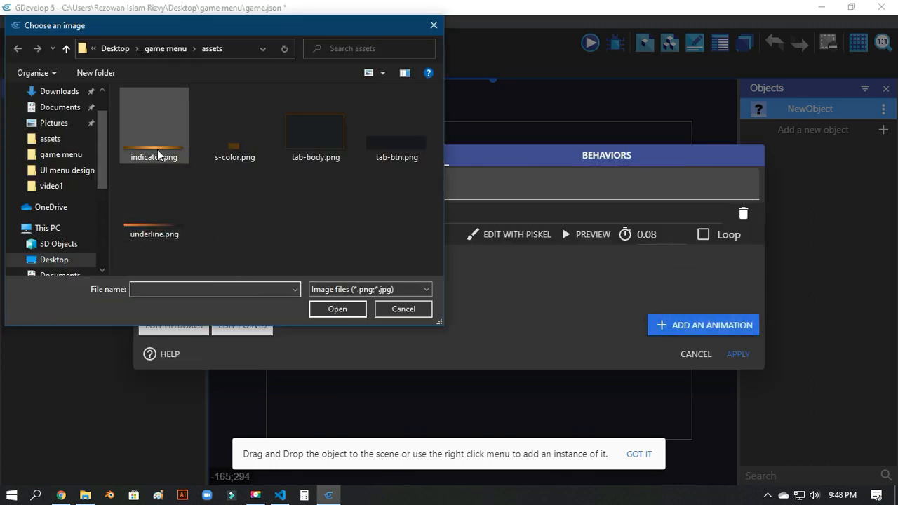
double_click(174, 229)
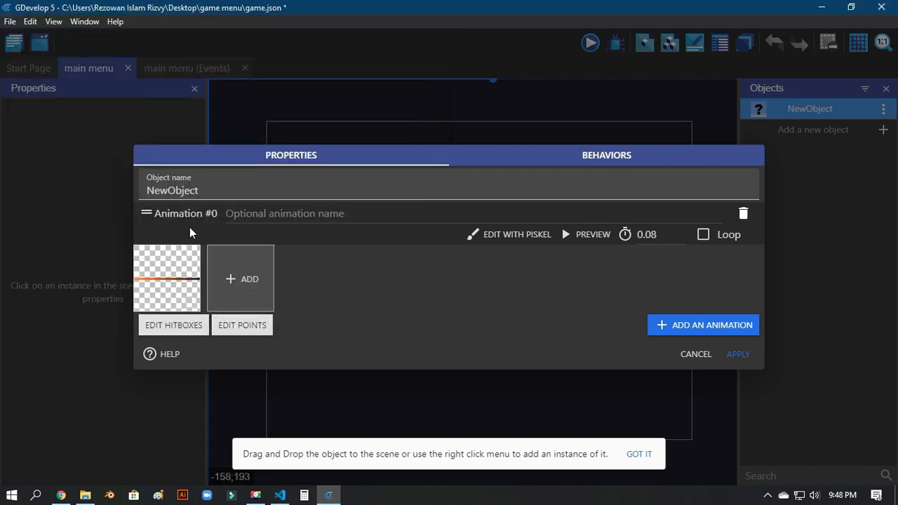
click(182, 190)
key(ctrl+a)
text(un)
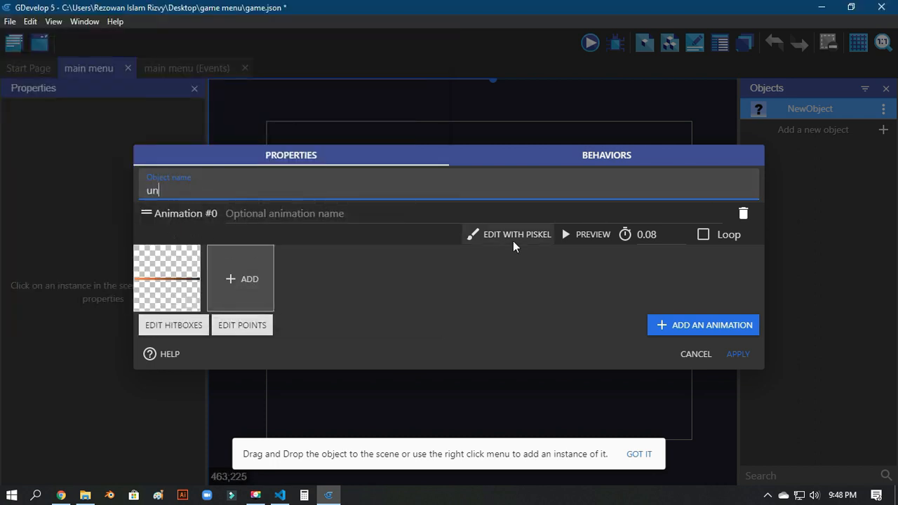
click(746, 356)
Step: Add a tiled sprite object named s_color that uses s-color.png from the assets folder
click(813, 129)
click(396, 165)
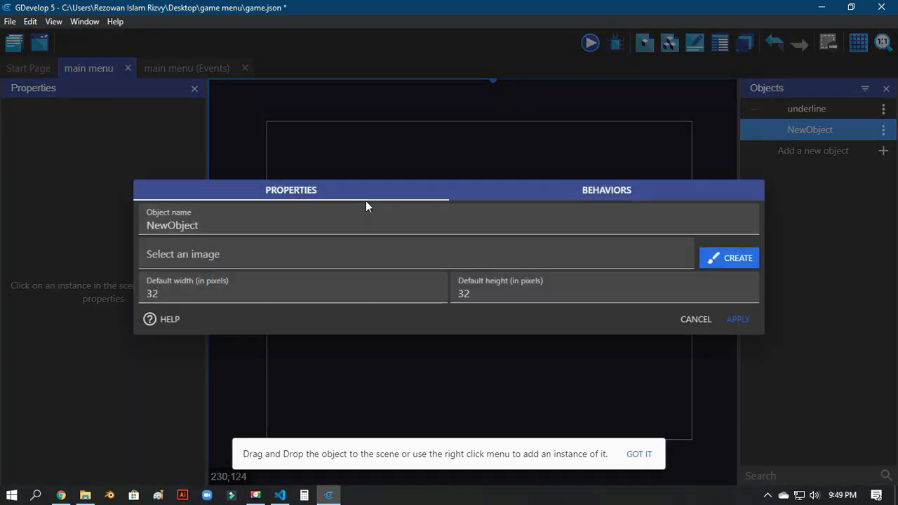
click(627, 260)
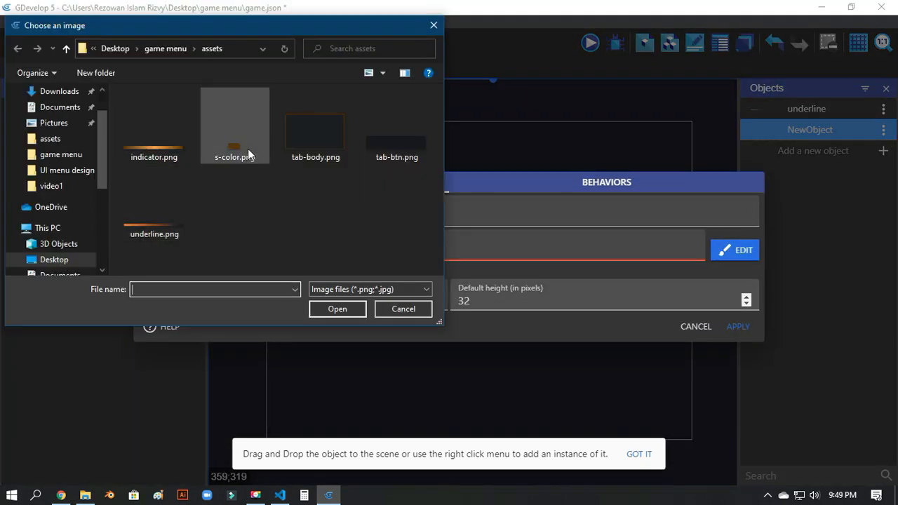
double_click(248, 153)
double_click(317, 209)
text(s_c)
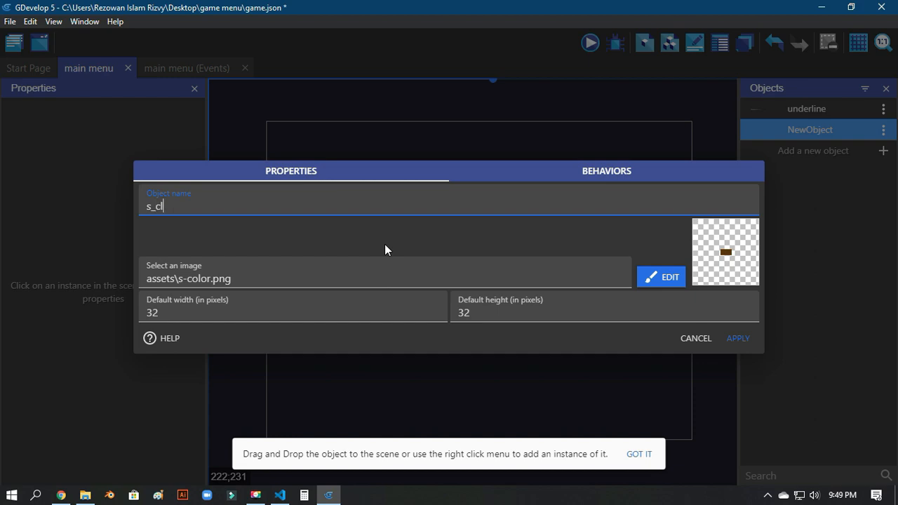
click(743, 353)
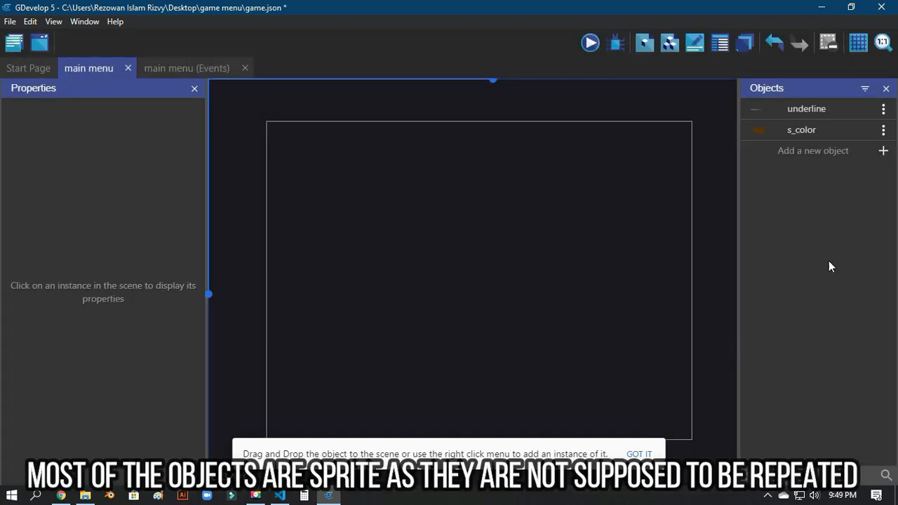
Step: Add a sprite object named body with an animation using tab-body.png
click(883, 150)
click(253, 118)
click(652, 281)
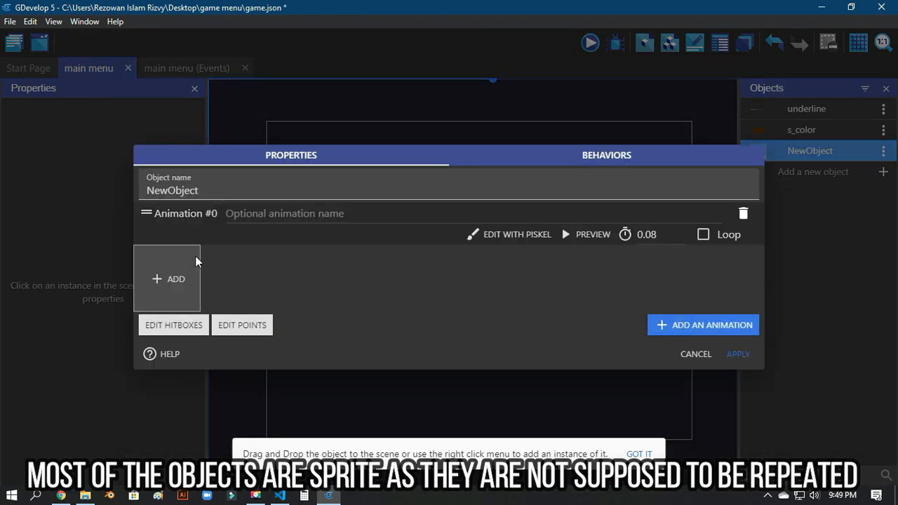
click(175, 276)
double_click(329, 146)
double_click(263, 193)
text(body)
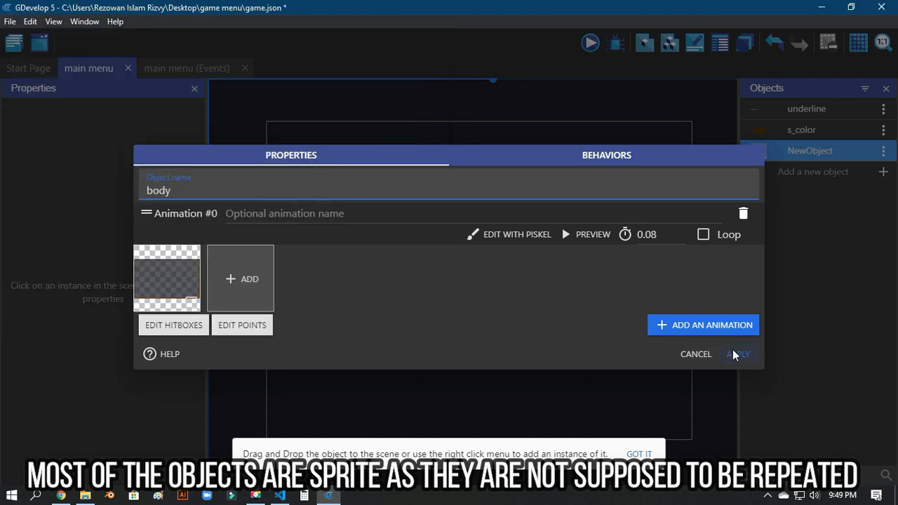
click(738, 354)
Step: Add a sprite object named tab_btn with an animation using tab-btn.png
click(883, 172)
click(351, 116)
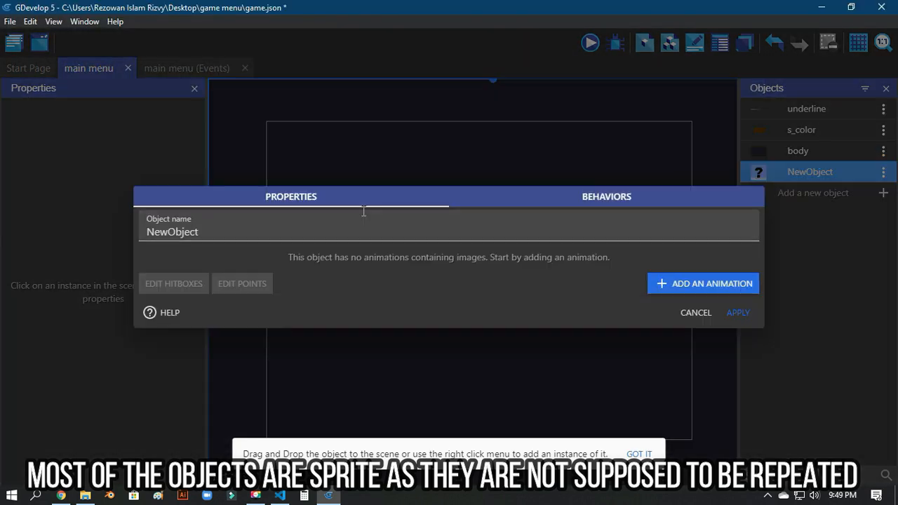
click(698, 284)
click(170, 270)
double_click(399, 144)
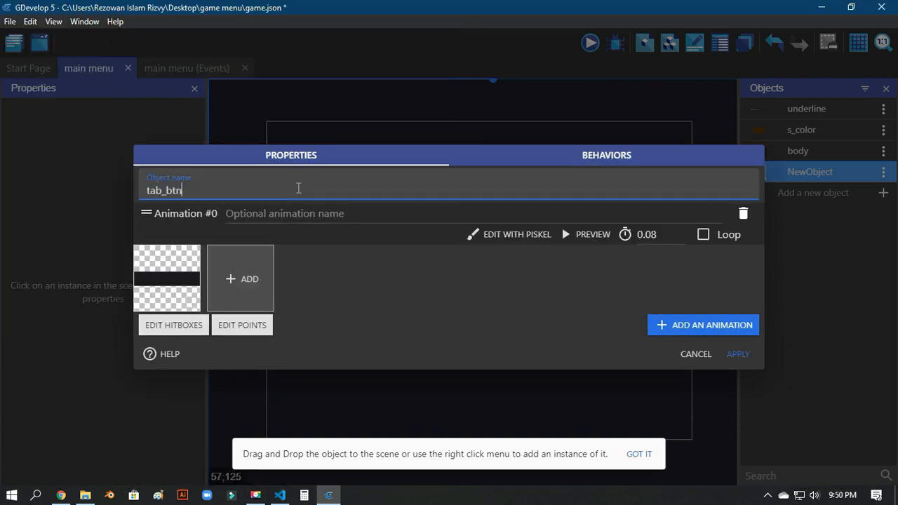
click(753, 358)
Step: Add a sprite object named indicator with an animation using indicator.png
click(883, 193)
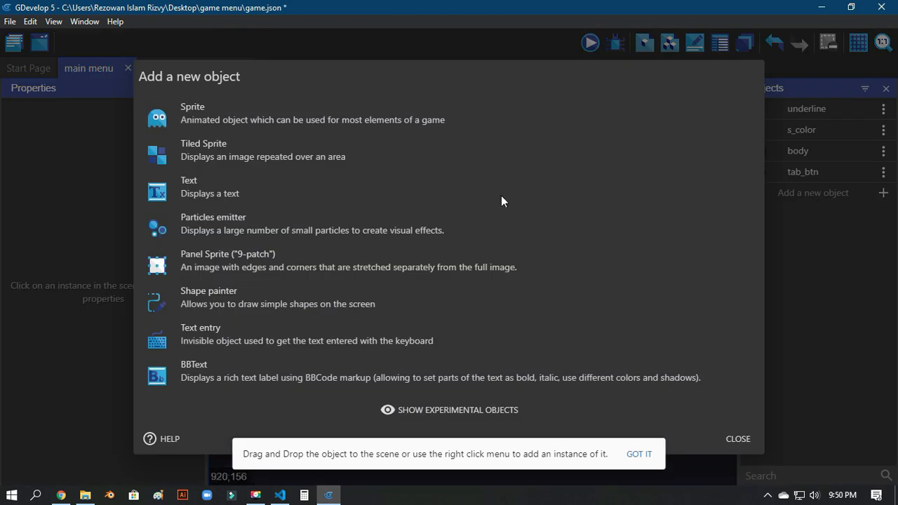
click(424, 116)
click(698, 284)
click(170, 270)
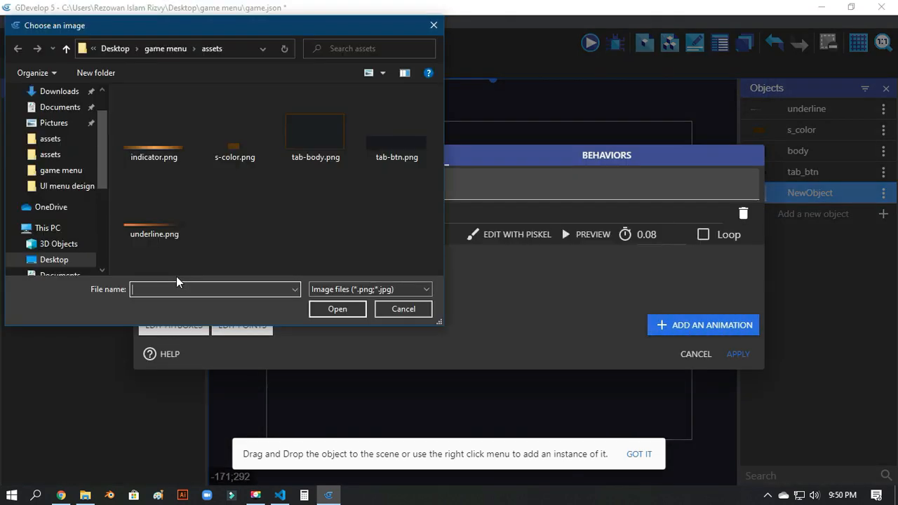
double_click(168, 145)
double_click(260, 188)
text(indicator)
click(738, 354)
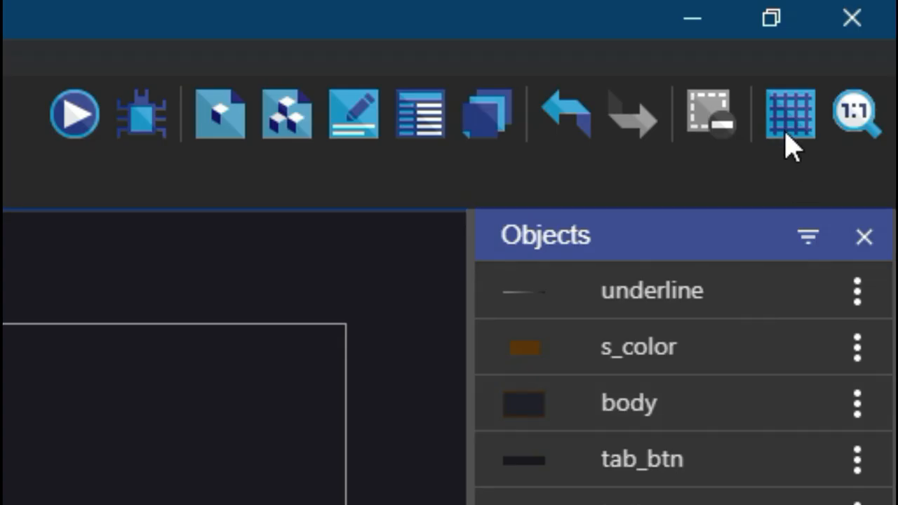
Step: Show the scene grid and place an underline instance at X 64, Y 64 near the scene's upper-left corner
click(858, 47)
click(852, 81)
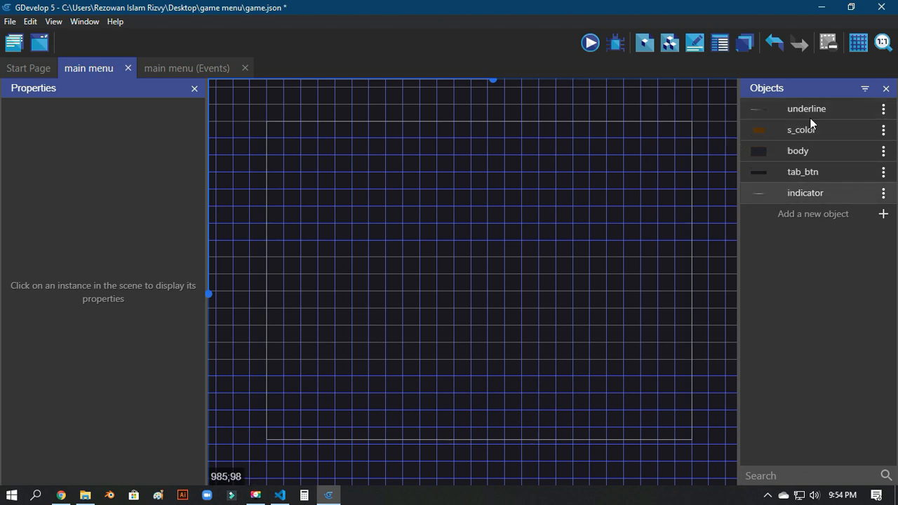
drag(812, 108, 365, 191)
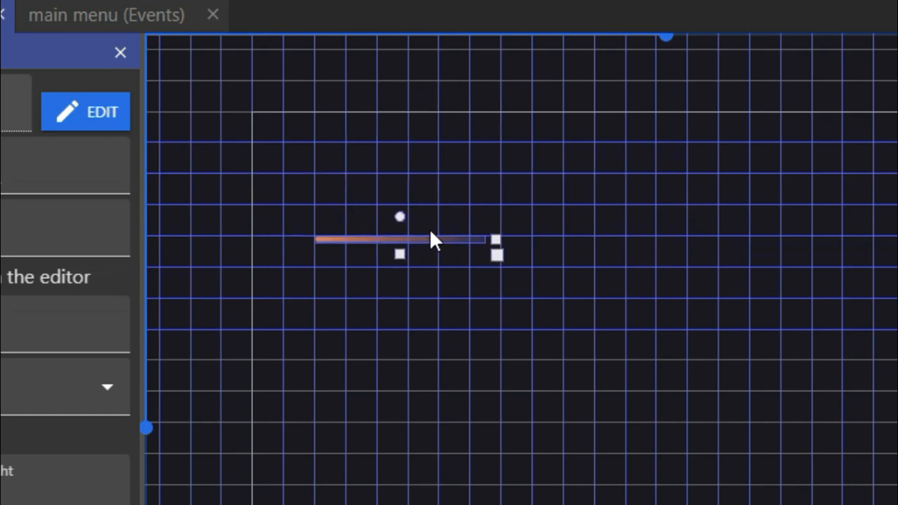
drag(430, 240, 415, 181)
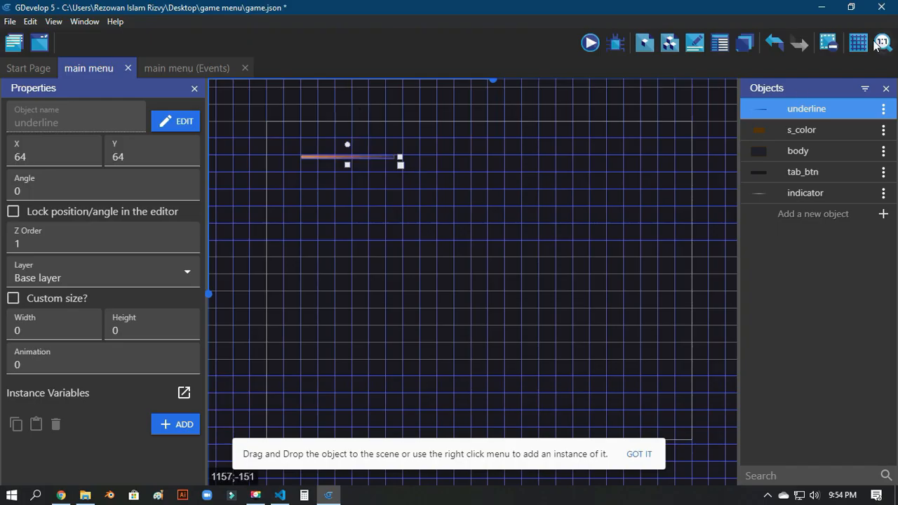
Step: Set the grid's cell width and cell height to 10 pixels
click(858, 44)
click(853, 104)
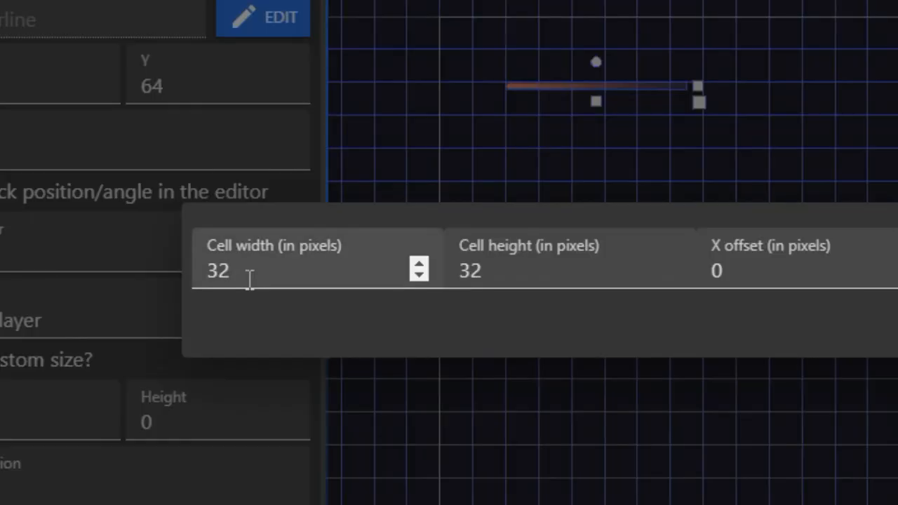
drag(139, 257, 185, 255)
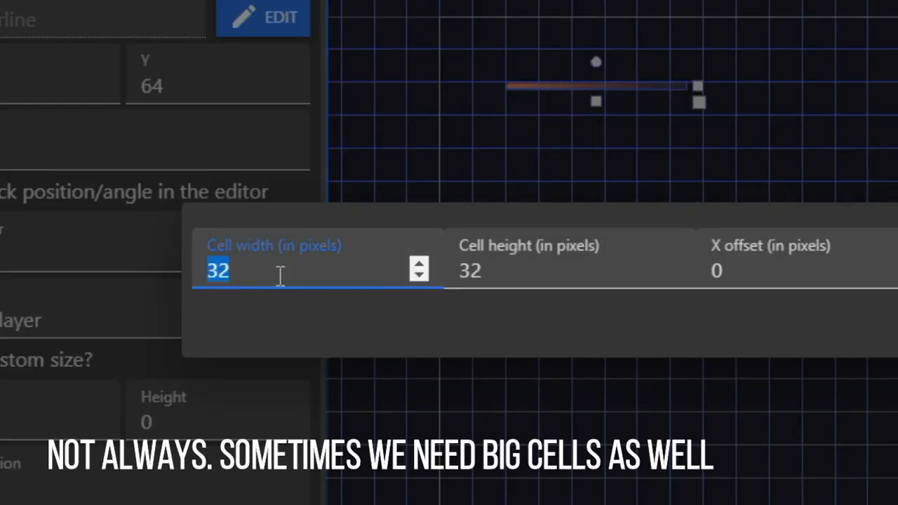
text(10)
double_click(499, 267)
text(10)
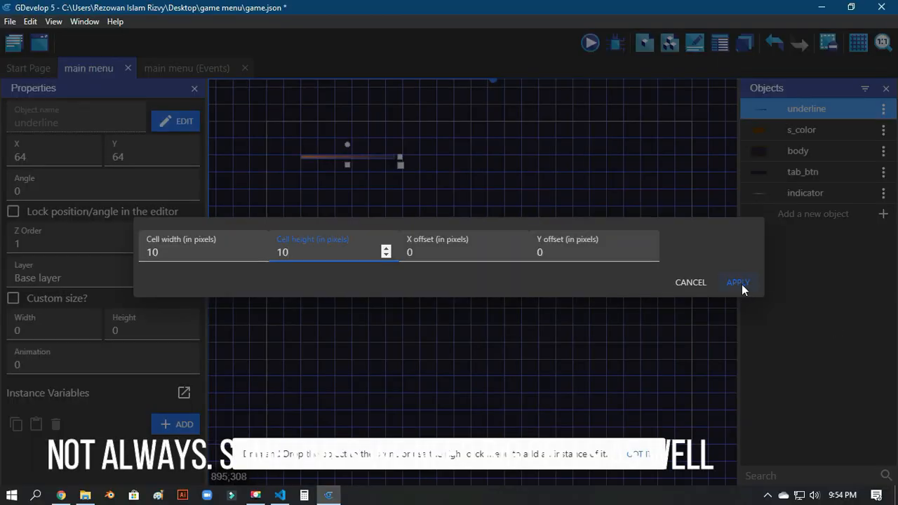
click(743, 284)
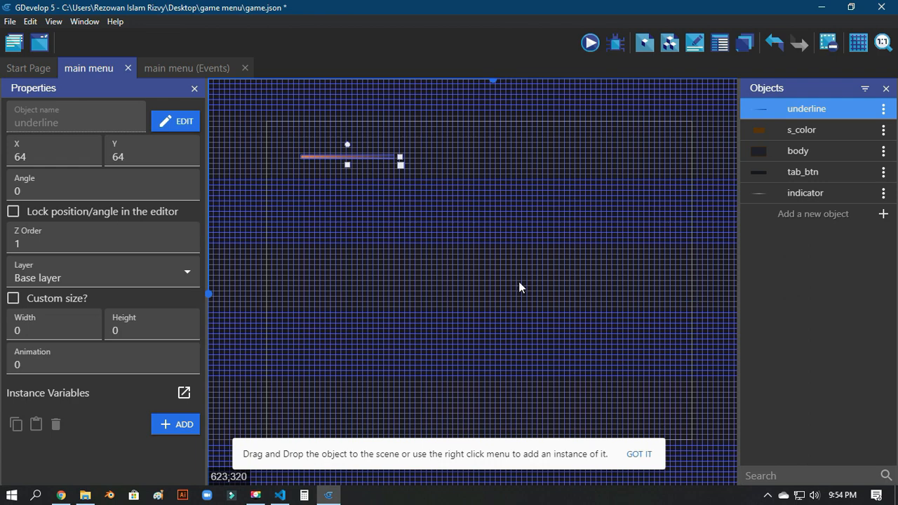
Step: Move the underline instance to X 50 so that it aligns with the finer grid
scroll(355, 203, up, 2)
drag(367, 173, 548, 325)
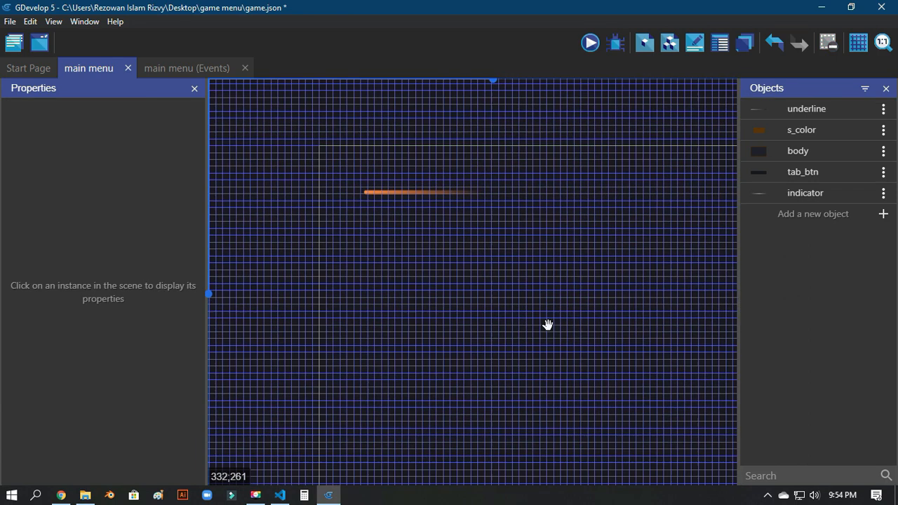
scroll(480, 242, up, 2)
click(489, 247)
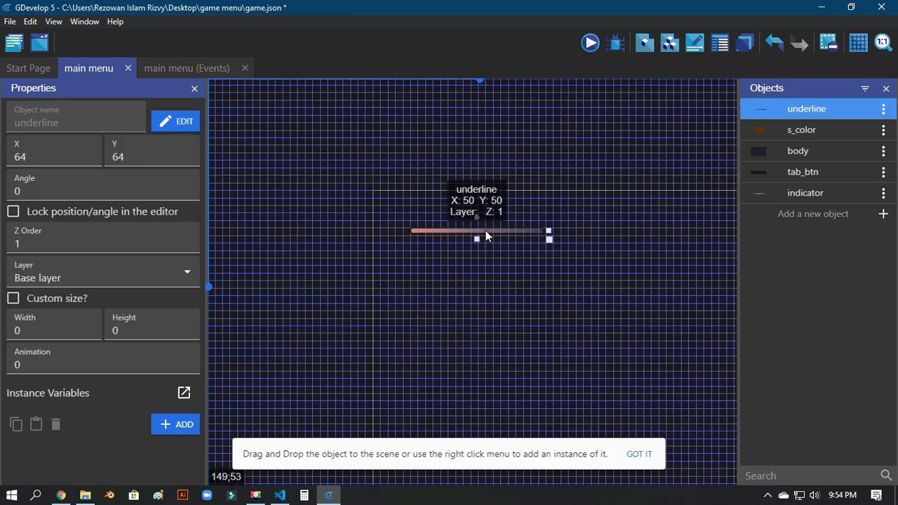
click(623, 295)
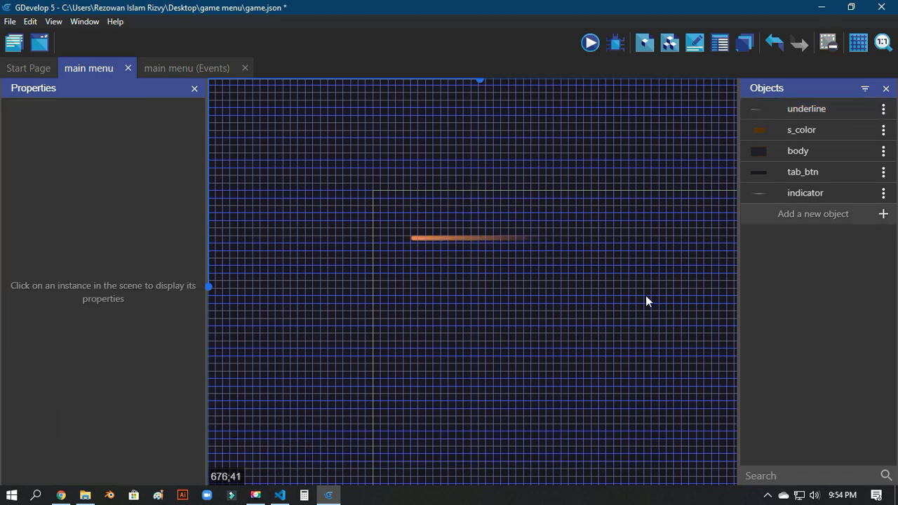
Step: Lay a horizontally stretched s_color bar, 20 pixels high, at X 0, Y 130 and place an indicator instance on its end at X 390, Y 130
drag(554, 317, 475, 301)
scroll(597, 298, up, 1)
drag(801, 129, 577, 293)
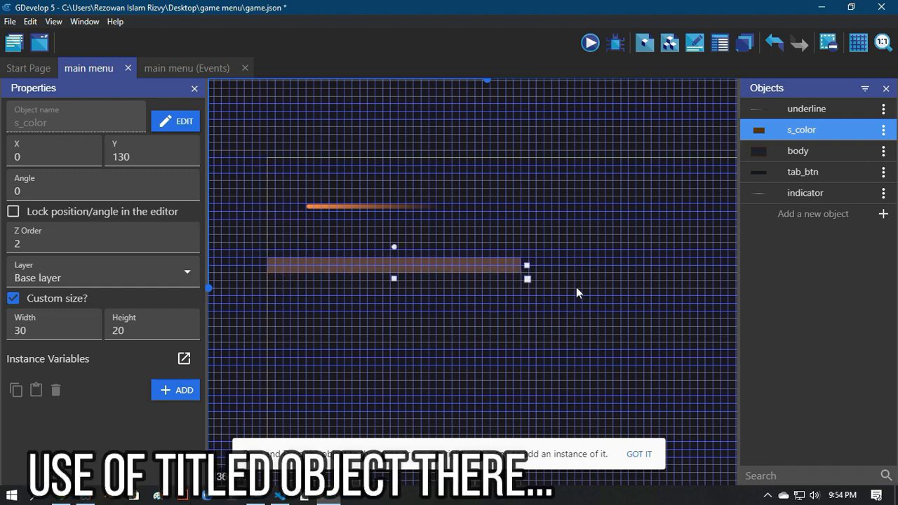
drag(822, 188, 620, 290)
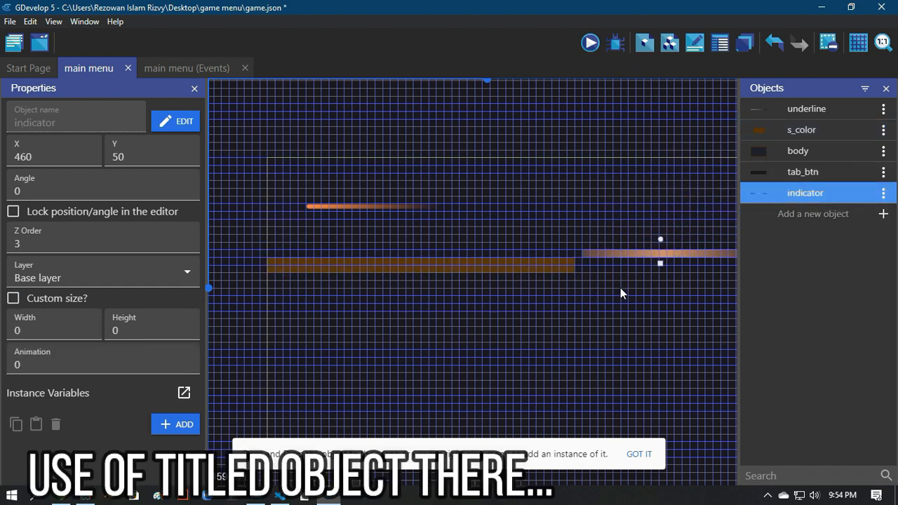
click(558, 270)
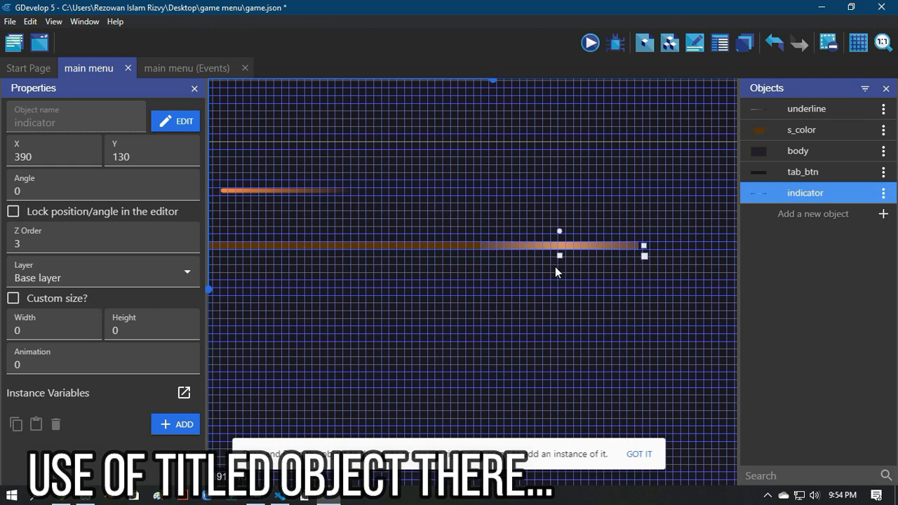
Step: Move the indicator off the s_color bar to X 270, Y 230 and stretch the bar towards the scene's right edge
drag(567, 247, 475, 324)
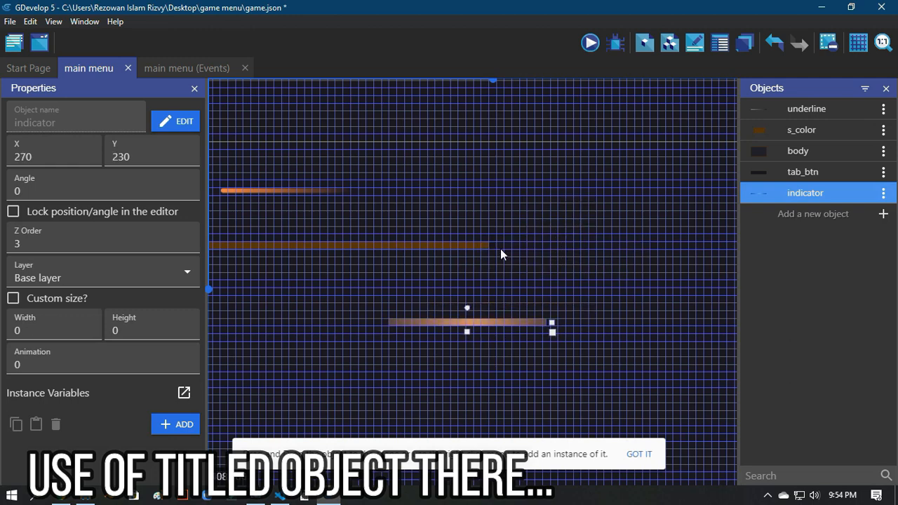
click(485, 247)
drag(495, 253, 757, 267)
scroll(699, 306, down, 5)
middle_drag(700, 280, 549, 270)
click(550, 269)
drag(566, 270, 624, 269)
middle_drag(489, 345, 689, 329)
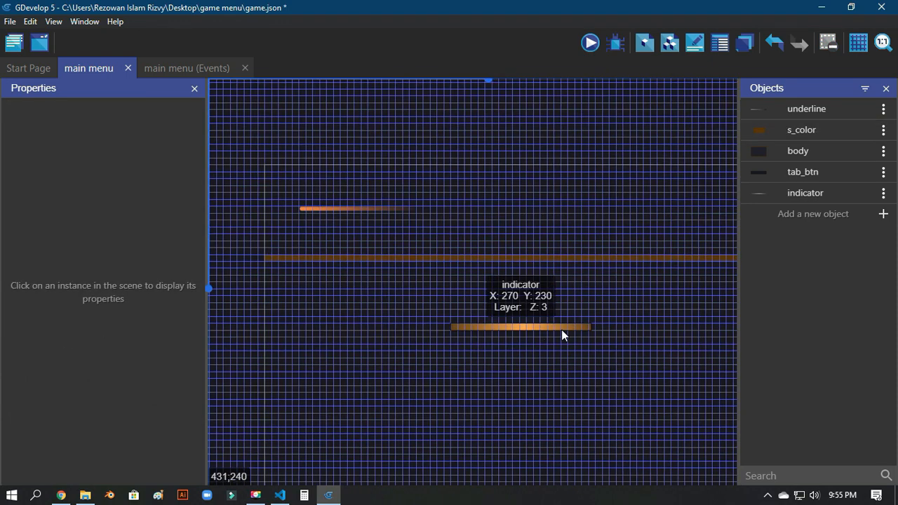
Step: Lower the indicator to about Y 270 and fit the s_color bar to the scene's full 800-pixel width
drag(559, 331, 560, 358)
middle_drag(658, 309, 579, 285)
scroll(612, 291, down, 2)
scroll(589, 283, up, 1)
click(694, 245)
drag(711, 245, 717, 245)
click(642, 297)
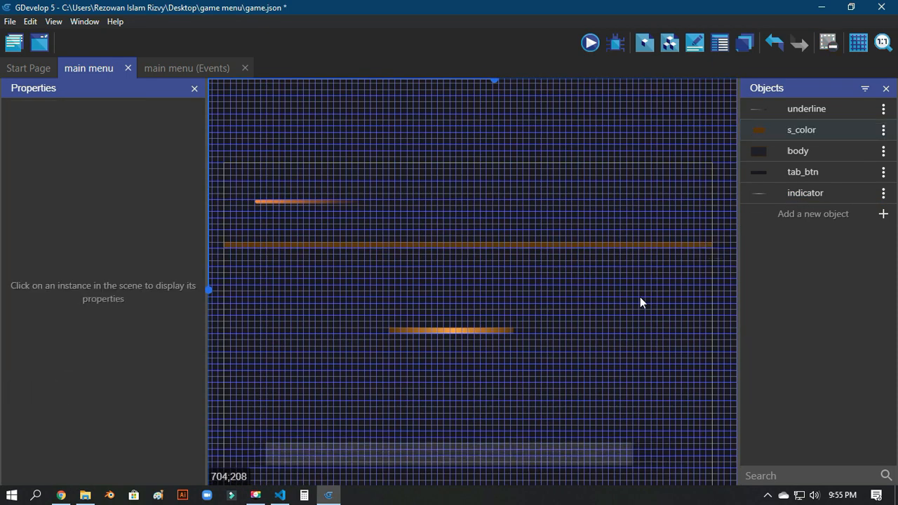
Step: Place a tab_btn instance below the s_color bar at X 130, Y 160
scroll(604, 290, down, 3)
middle_drag(451, 264, 492, 280)
scroll(588, 319, up, 2)
scroll(588, 319, down, 1)
scroll(535, 301, up, 1)
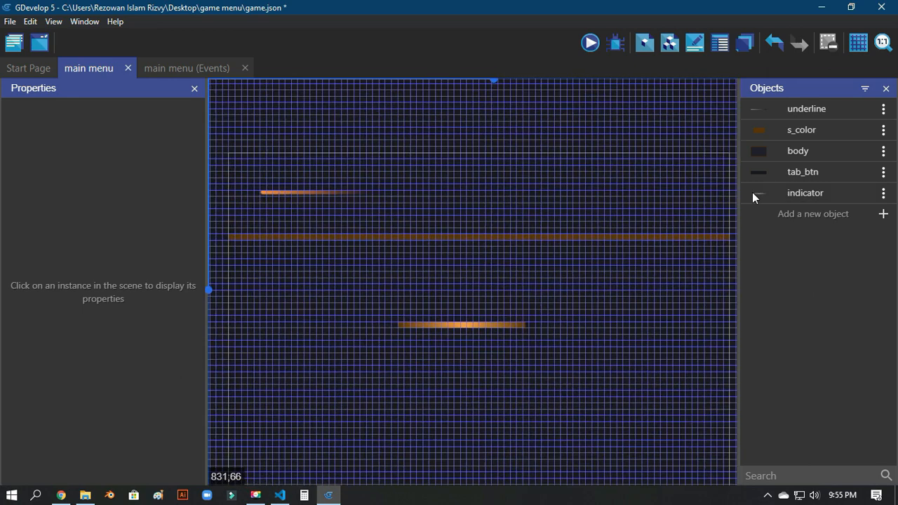
drag(782, 170, 380, 276)
click(428, 217)
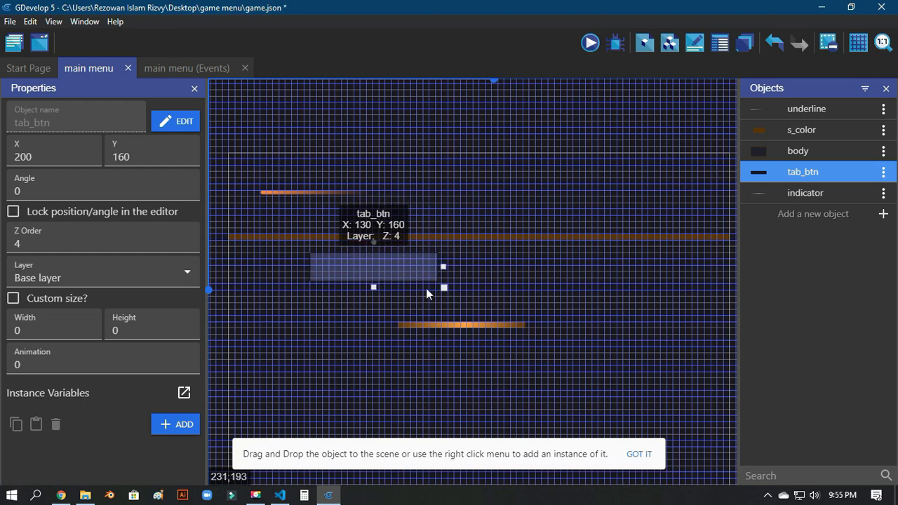
key(Delete)
Step: Set the scene background color to the dark blue 0B1220
right_click(555, 142)
click(594, 169)
click(620, 268)
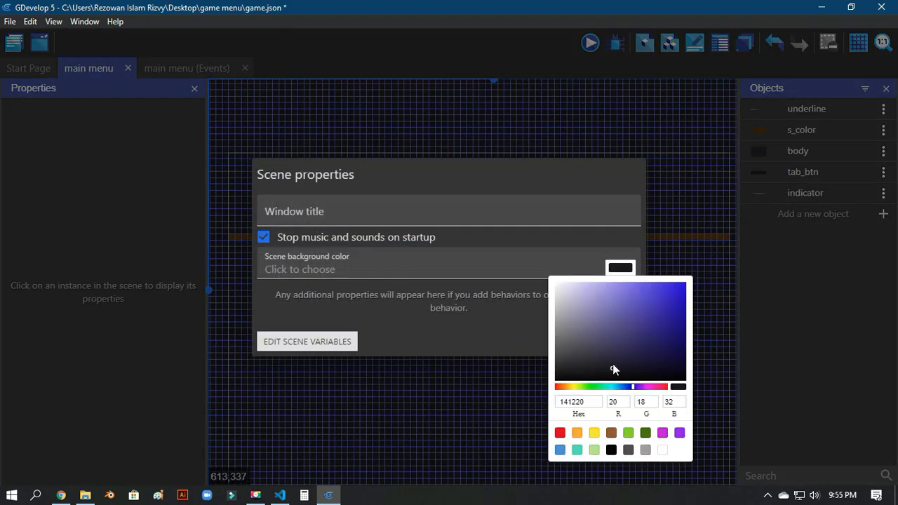
drag(621, 414, 604, 417)
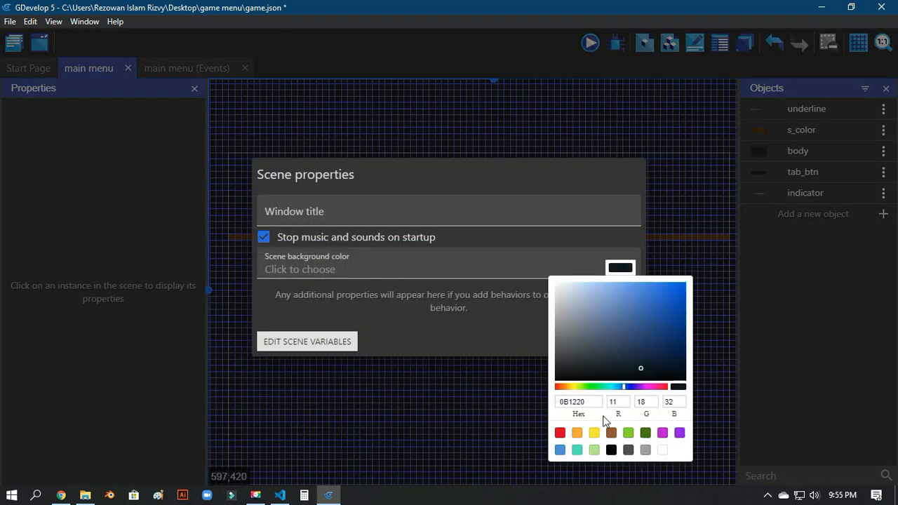
click(534, 344)
click(492, 404)
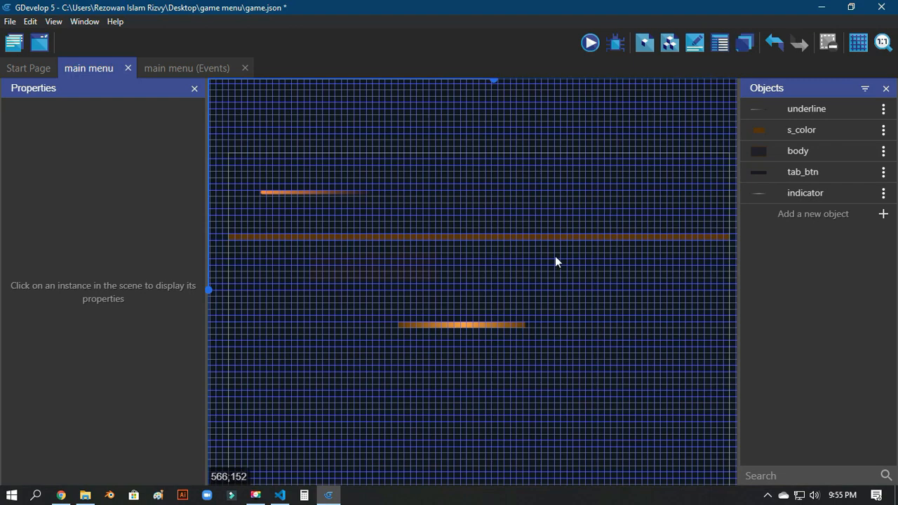
Step: Set the scene background color to the dark maroon 271220 for contrast with the tab button
right_click(604, 144)
click(637, 169)
click(622, 268)
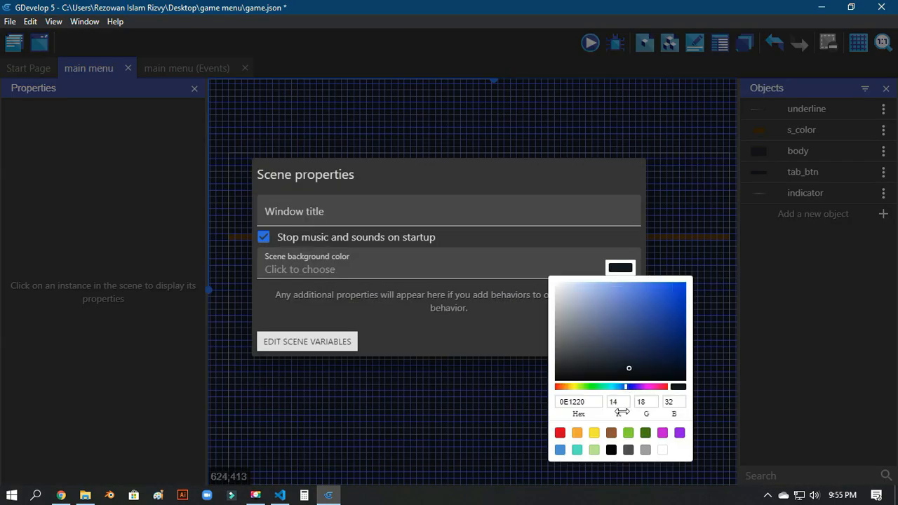
drag(620, 412, 635, 418)
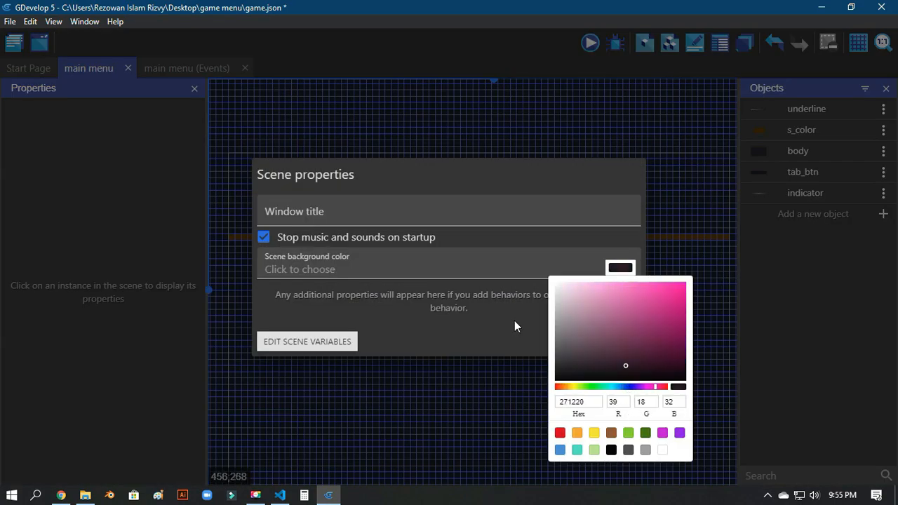
click(515, 322)
click(617, 341)
Step: Move the tab_btn instance up onto the s_color bar at about Y 90 and hide the grid
drag(421, 261, 427, 199)
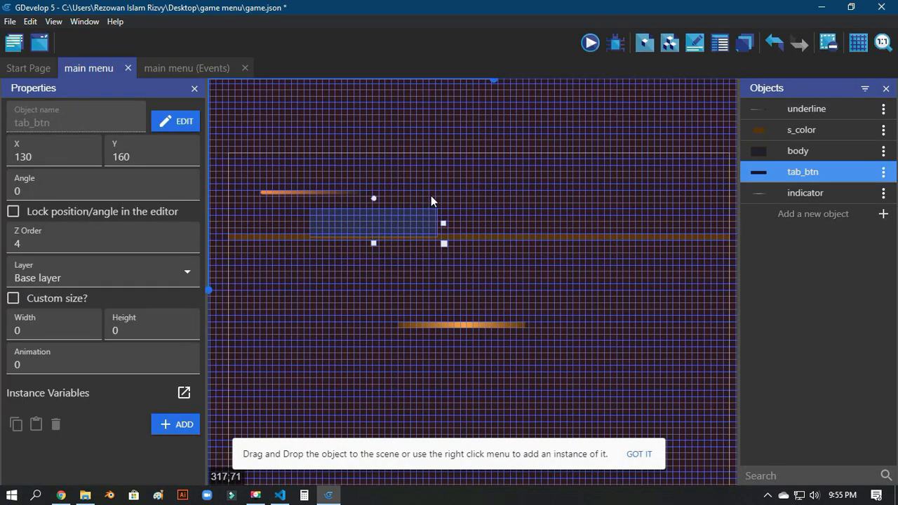
click(431, 198)
click(861, 83)
scroll(484, 304, up, 1)
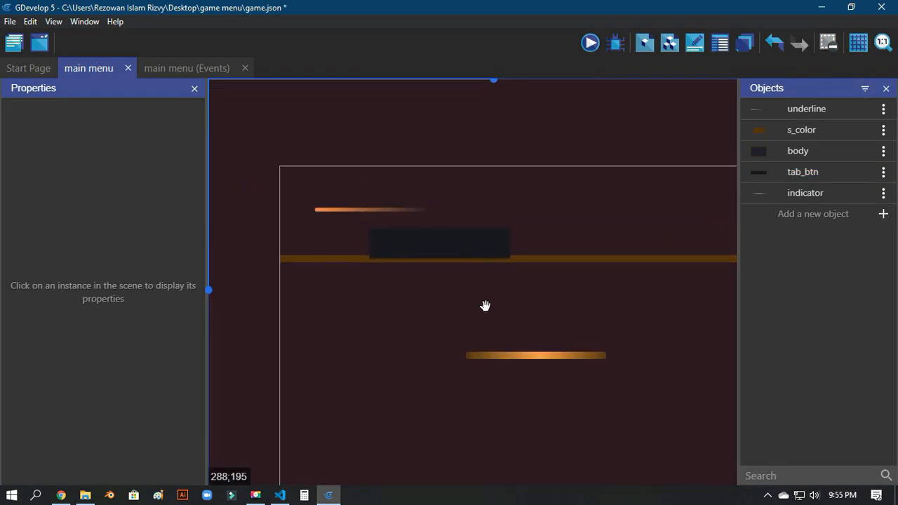
scroll(489, 309, up, 1)
scroll(488, 337, up, 1)
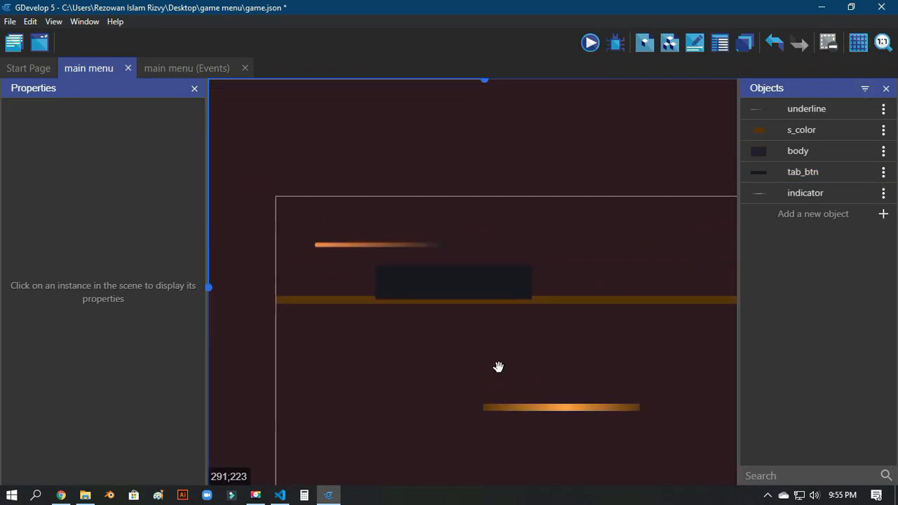
Step: With the grid shown, move the underline up to Y 50 and the s_color bar down to about Y 140
click(859, 43)
click(860, 82)
drag(383, 242, 383, 233)
click(551, 257)
drag(589, 302, 596, 334)
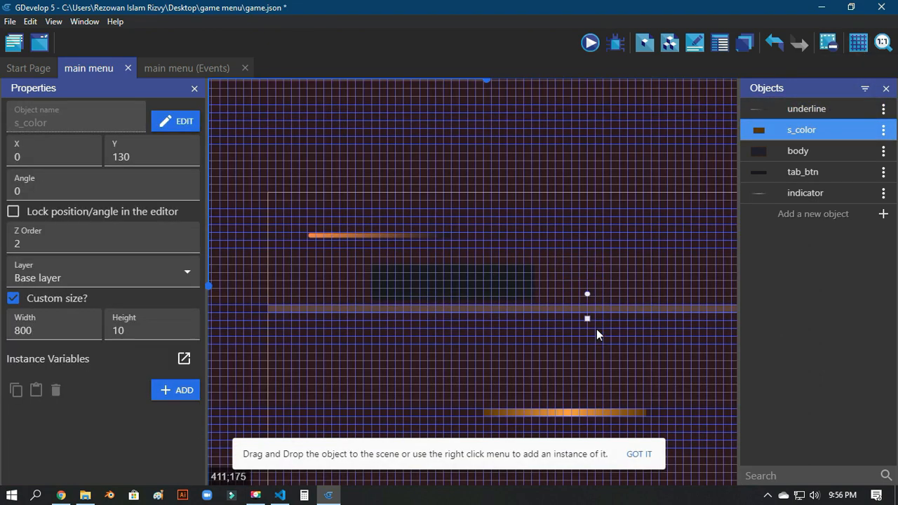
click(594, 235)
Step: Move the tab_btn instance to X 60, Y 95 so that it rests on the s_color bar
scroll(503, 255, down, 2)
drag(503, 254, 430, 266)
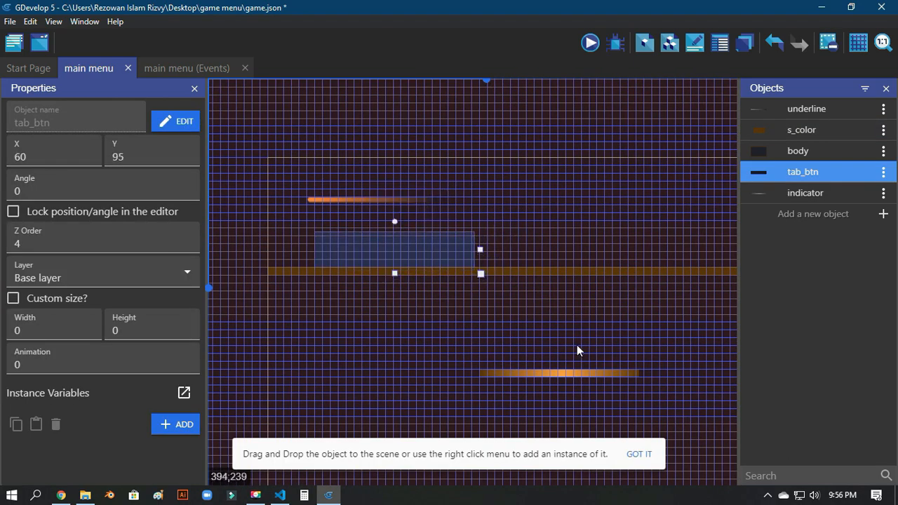
click(861, 48)
click(860, 83)
click(861, 48)
click(858, 85)
Step: Set the grid's cell width and cell height to 20 pixels
click(858, 43)
click(858, 101)
text(2)
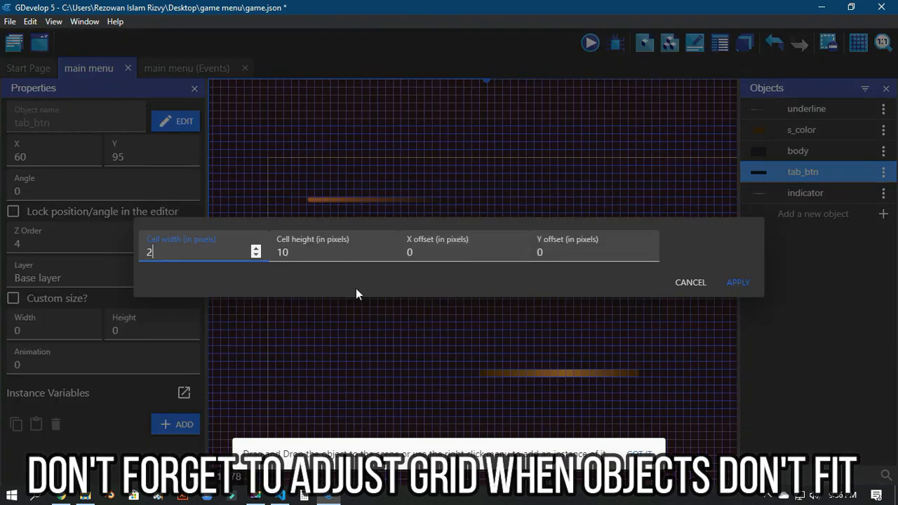
text(0)
double_click(313, 249)
text(0)
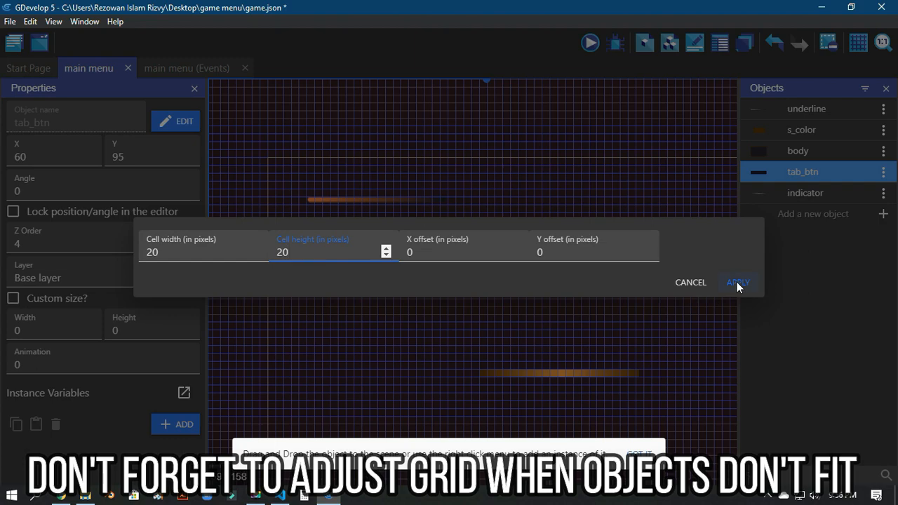
click(738, 285)
Step: Arrange a row of three tab_btn instances at about X 60, X 300 and X 540, Y 100, and hide the grid
scroll(585, 319, down, 2)
middle_drag(566, 296, 411, 285)
middle_drag(369, 305, 399, 313)
drag(368, 249, 491, 251)
click(570, 340)
click(858, 43)
click(860, 82)
Step: Show the grid and move the underline to about X 40, Y 60
click(859, 42)
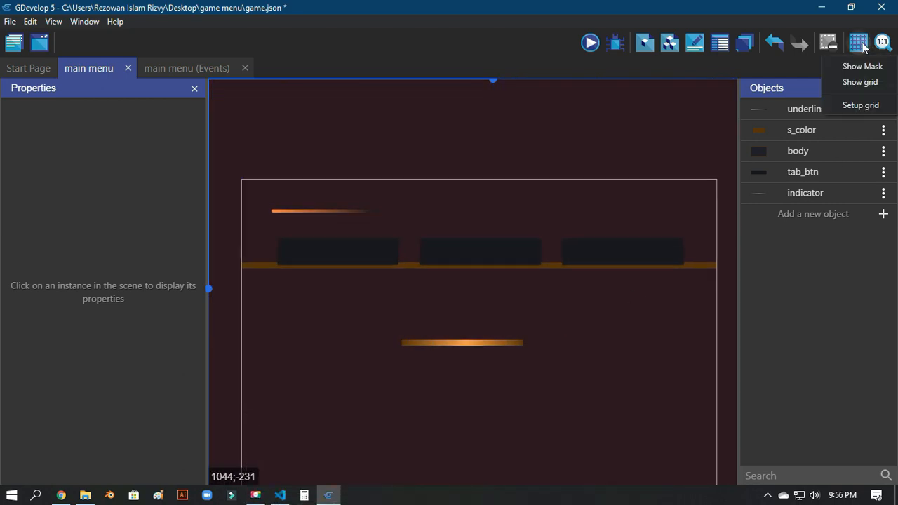
click(860, 82)
scroll(337, 291, up, 2)
middle_drag(337, 290, 415, 335)
drag(403, 236, 412, 237)
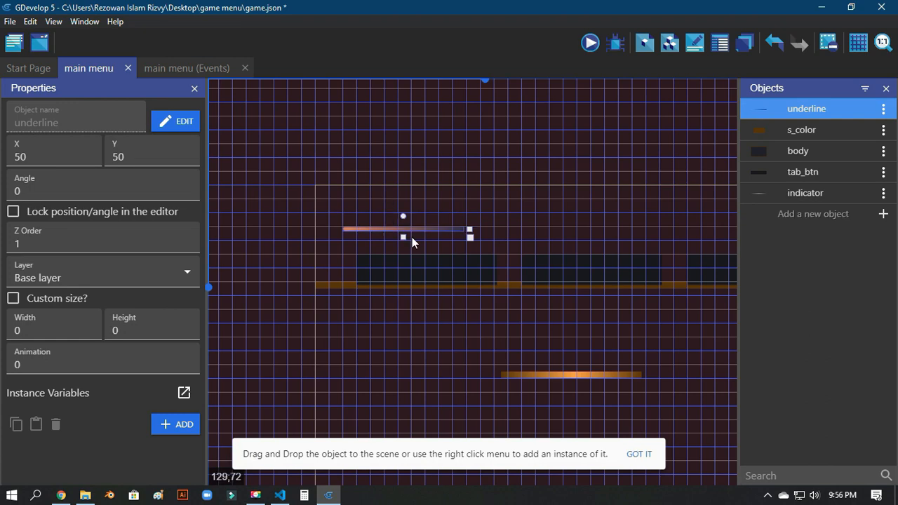
click(458, 357)
Step: Hide the grid and check the layout of the underline, the three tabs and the bar
middle_drag(457, 357, 340, 322)
click(859, 43)
click(862, 82)
scroll(650, 297, down, 2)
scroll(601, 327, up, 2)
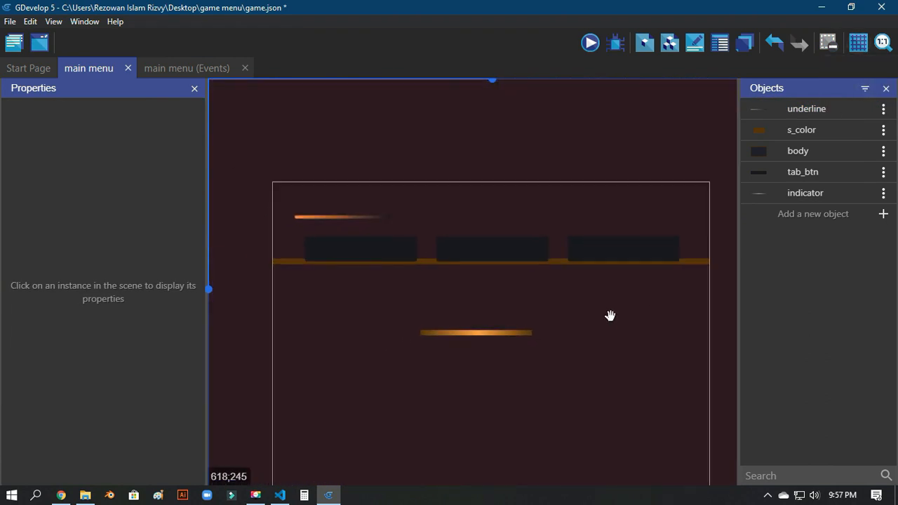
scroll(595, 323, down, 1)
middle_drag(573, 319, 563, 320)
scroll(563, 321, up, 1)
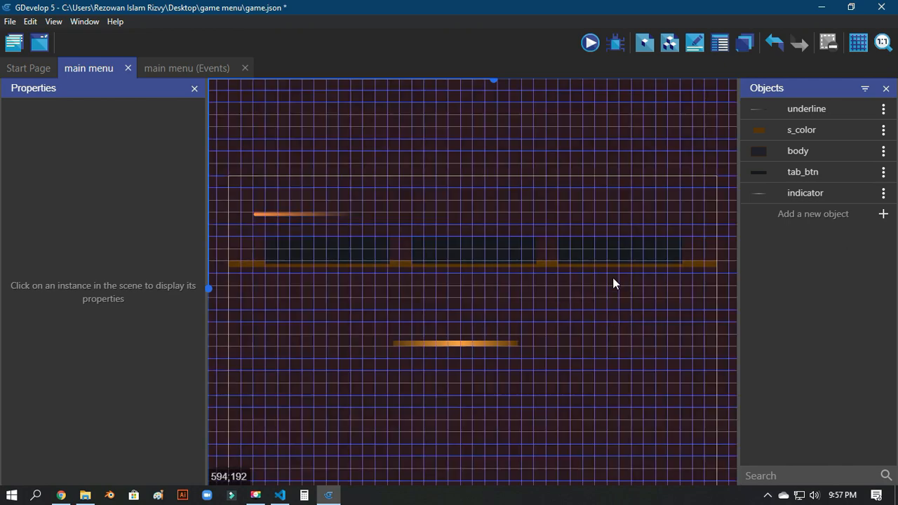
Step: Select the three tab_btn instances and nudge them vertically to Y 96 so that they rest on the s_color bar
click(604, 256)
shift+click(527, 246)
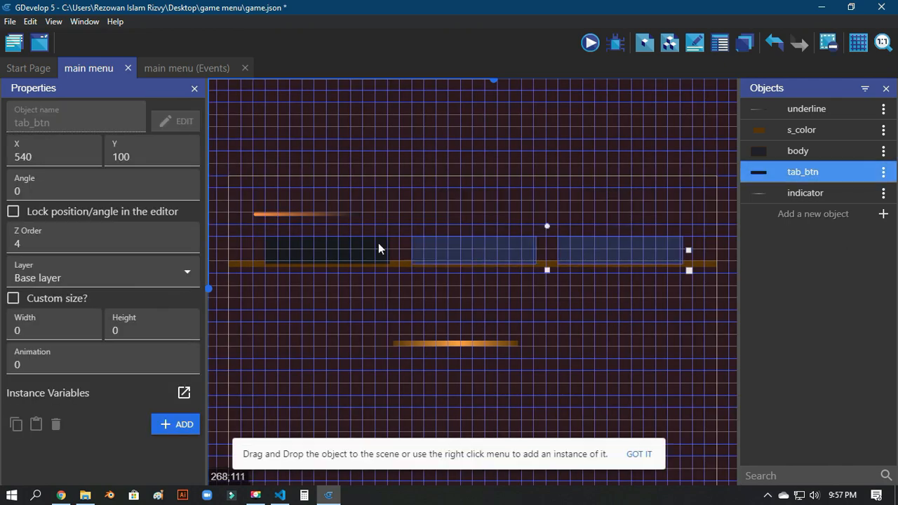
shift+click(379, 249)
scroll(291, 312, up, 2)
scroll(449, 347, up, 4)
middle_drag(292, 306, 333, 360)
scroll(337, 358, down, 1)
click(723, 282)
shift+click(609, 279)
shift+click(411, 282)
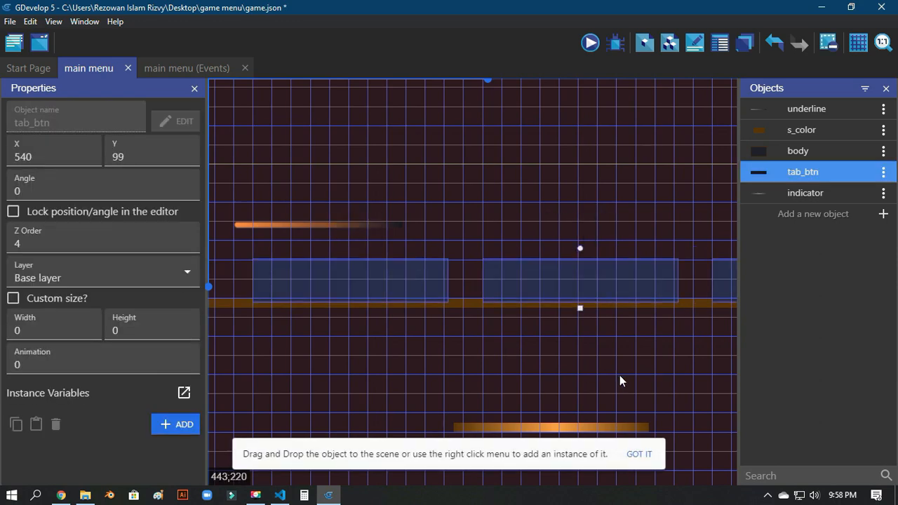
key(Up)
key(Up)
key(Up)
key(Up)
key(Up)
key(Up)
key(Up)
key(Down)
key(Down)
key(Down)
key(Down)
key(Up)
key(Down)
click(666, 345)
Step: Set the scene background color to the near-black blue 131220
scroll(667, 346, down, 4)
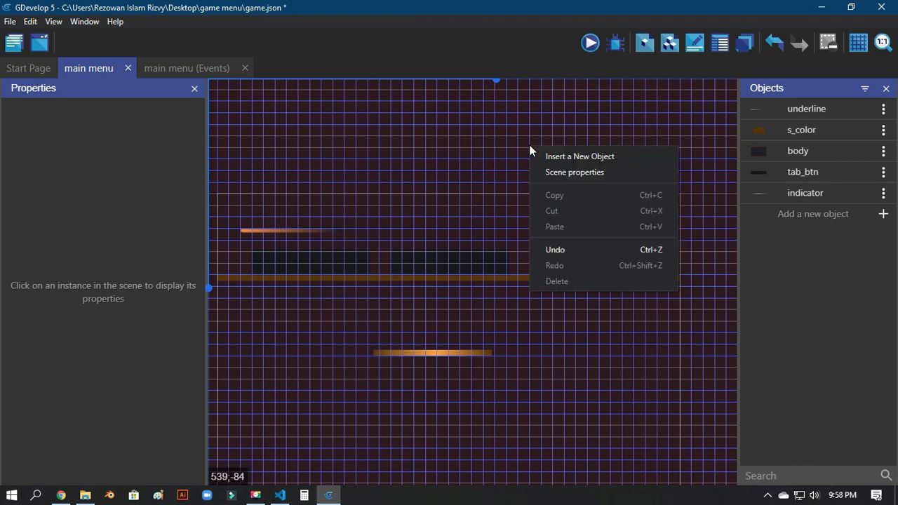
right_click(529, 151)
click(632, 283)
click(620, 267)
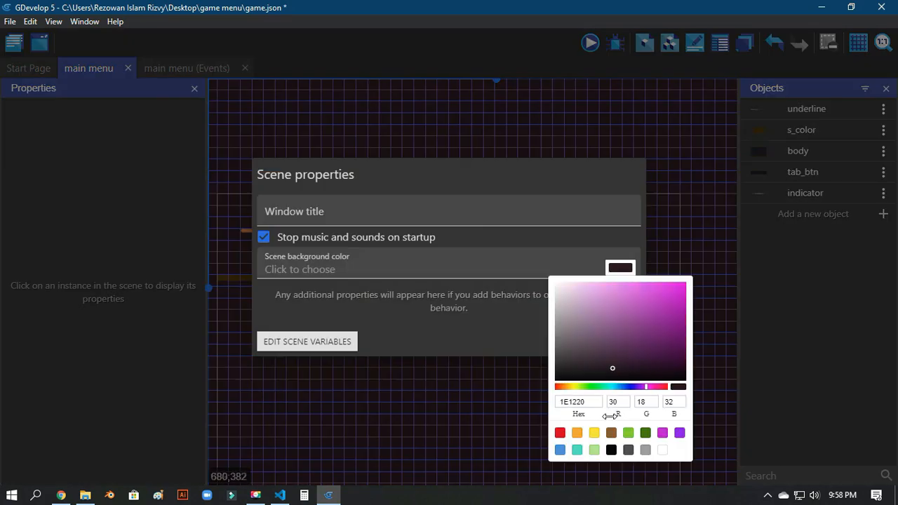
drag(612, 415, 602, 423)
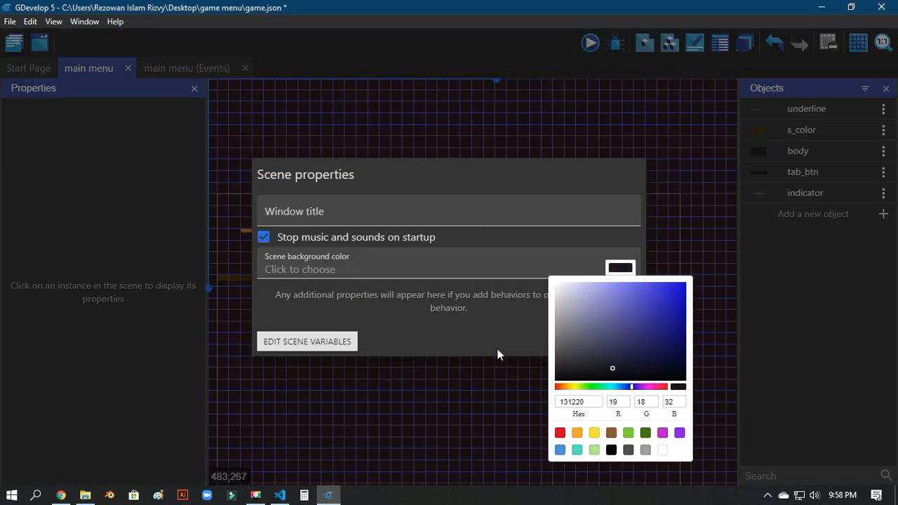
click(626, 341)
click(625, 341)
Step: Move the indicator onto the s_color bar beneath the first tab, at about X 60, Y 140
click(859, 82)
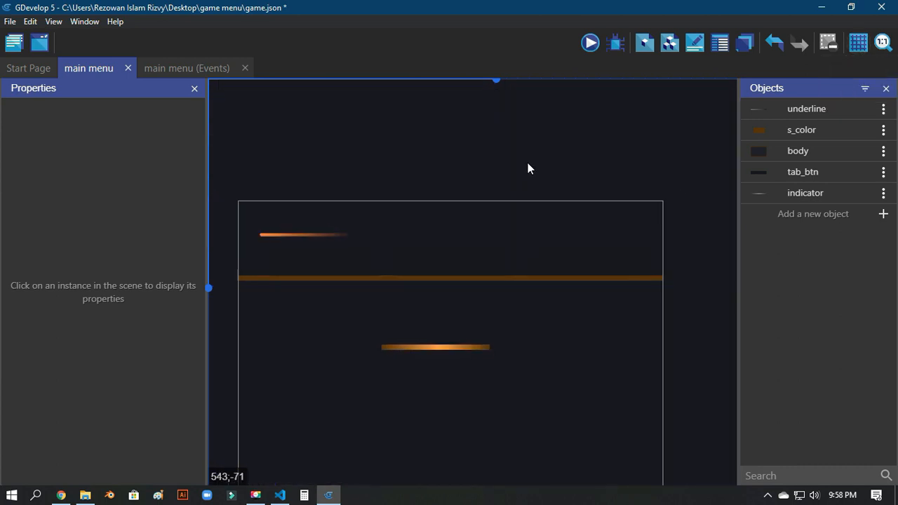
scroll(435, 323, left, 2)
click(480, 280)
drag(556, 372, 438, 305)
click(859, 43)
click(862, 82)
scroll(463, 288, up, 3)
click(463, 293)
click(485, 365)
Step: Hide the grid and check the indicator's placement on the bar within the whole scene
click(858, 45)
click(860, 82)
scroll(532, 366, down, 6)
middle_drag(613, 355, 528, 289)
scroll(523, 298, up, 4)
middle_drag(473, 265, 497, 290)
scroll(513, 284, up, 1)
middle_drag(567, 264, 579, 286)
Step: Show the grid and place a body instance below the s_color bar at X 40, Y 160
click(859, 43)
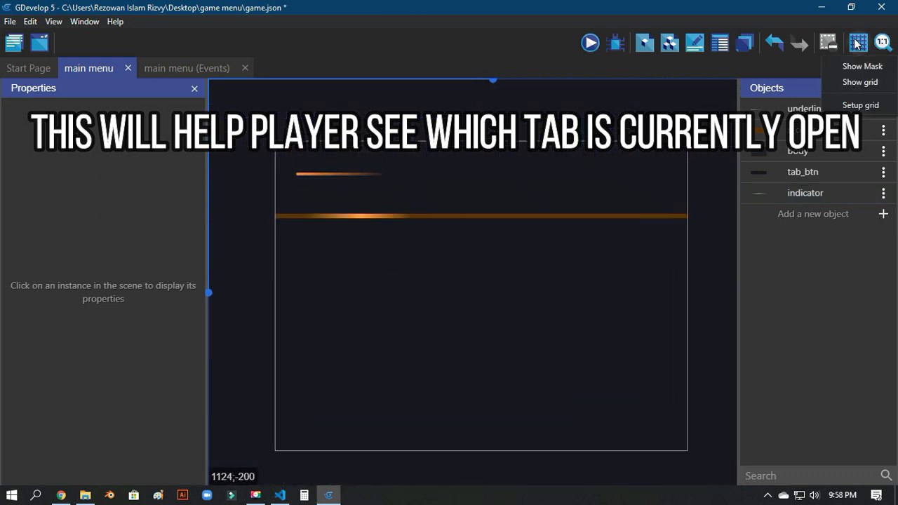
click(848, 81)
drag(813, 151, 359, 237)
scroll(652, 385, down, 2)
scroll(652, 384, up, 1)
click(663, 354)
scroll(507, 279, up, 1)
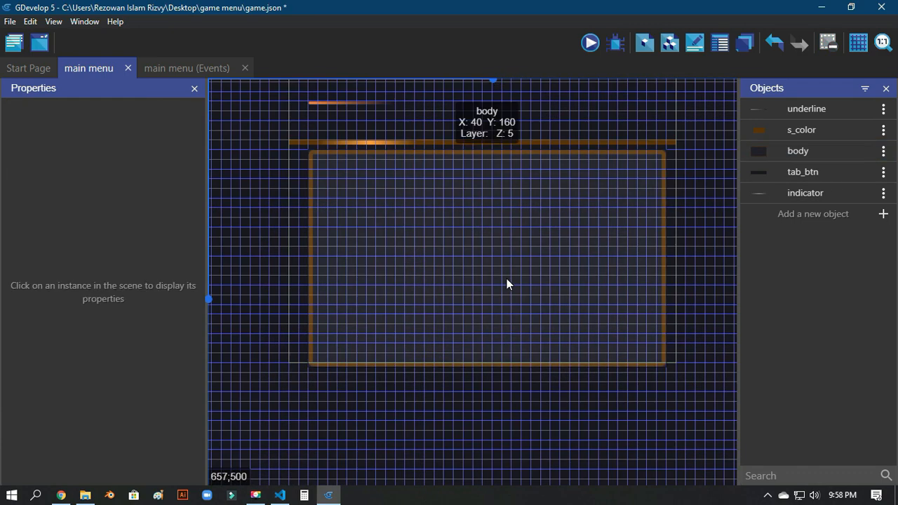
Step: Try the body panel higher at about Y 120, overlapping the s_color bar, and return it to Y 160
drag(603, 252, 603, 223)
click(702, 274)
scroll(723, 277, up, 1)
scroll(716, 225, up, 1)
scroll(714, 239, up, 2)
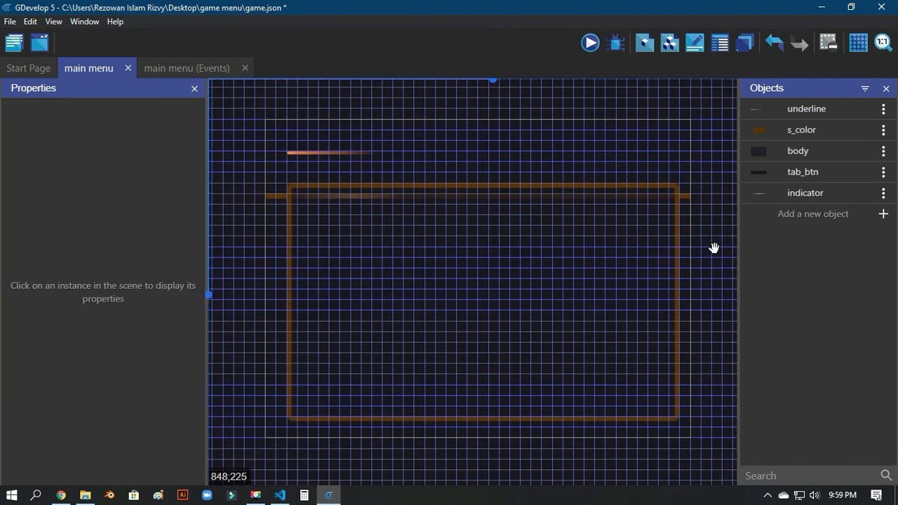
drag(603, 372, 565, 359)
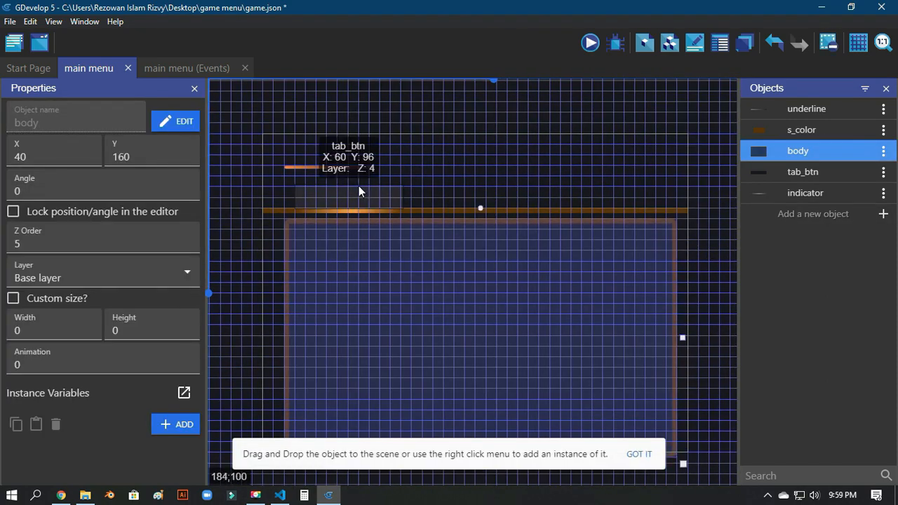
click(708, 183)
Step: Resize the body panel to 720 by 400 pixels and move it down to X 40, Y 180
scroll(708, 183, down, 1)
scroll(708, 183, down, 2)
click(670, 375)
mouse_move(677, 385)
mouse_down()
mouse_move(672, 360)
mouse_move(671, 370)
mouse_up()
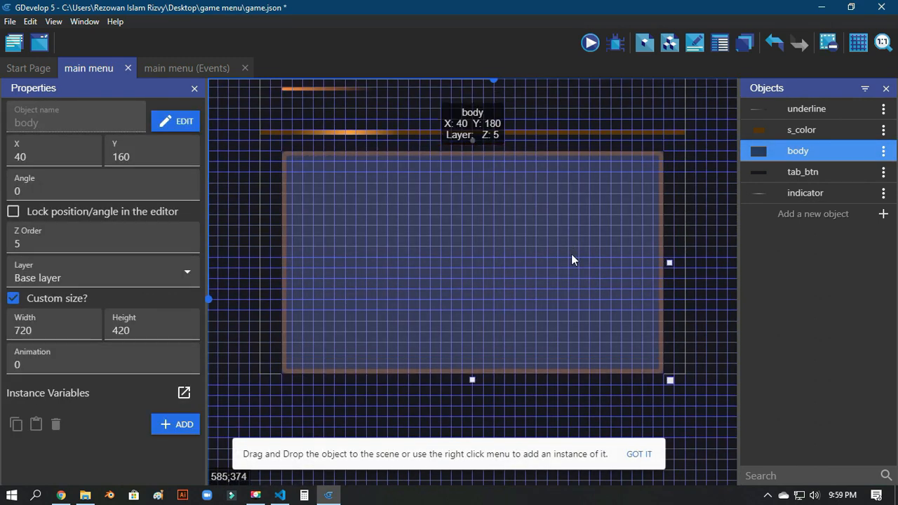
click(707, 176)
scroll(710, 189, up, 3)
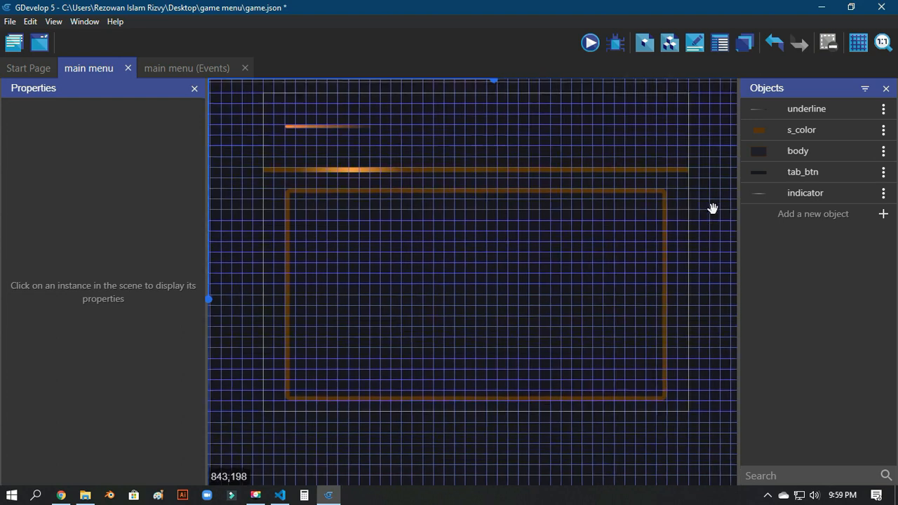
Step: Hide the grid, try shifting the body panel to about X 36, Y 166, and undo the move
click(859, 43)
click(633, 273)
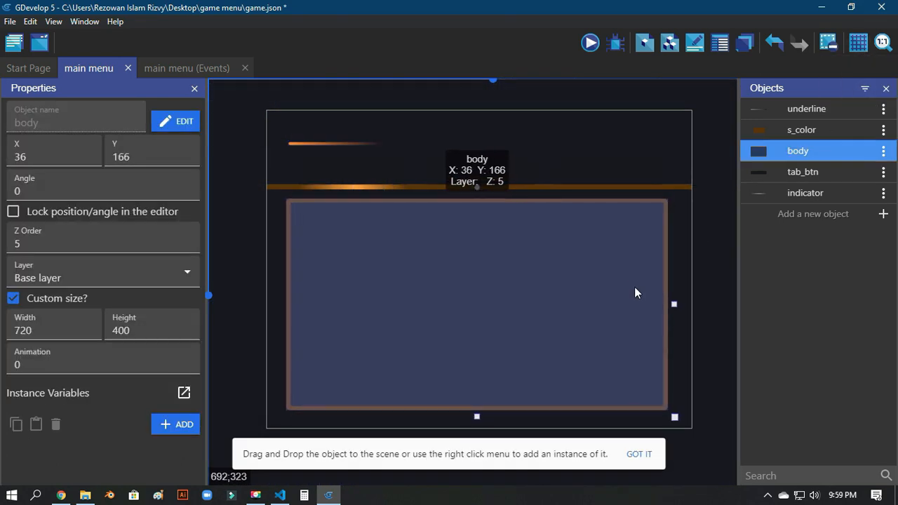
click(640, 288)
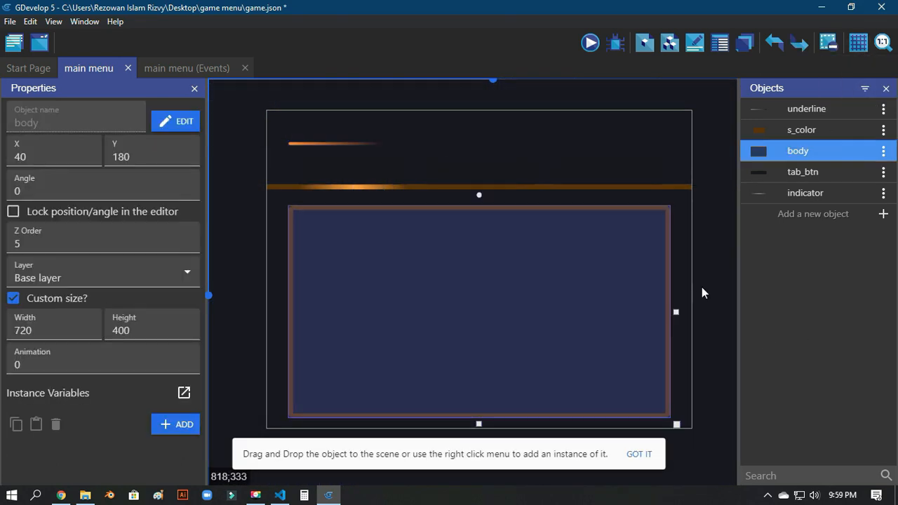
Step: Show the scene grid and set it up with a finer cell spacing
click(859, 43)
click(854, 80)
click(858, 44)
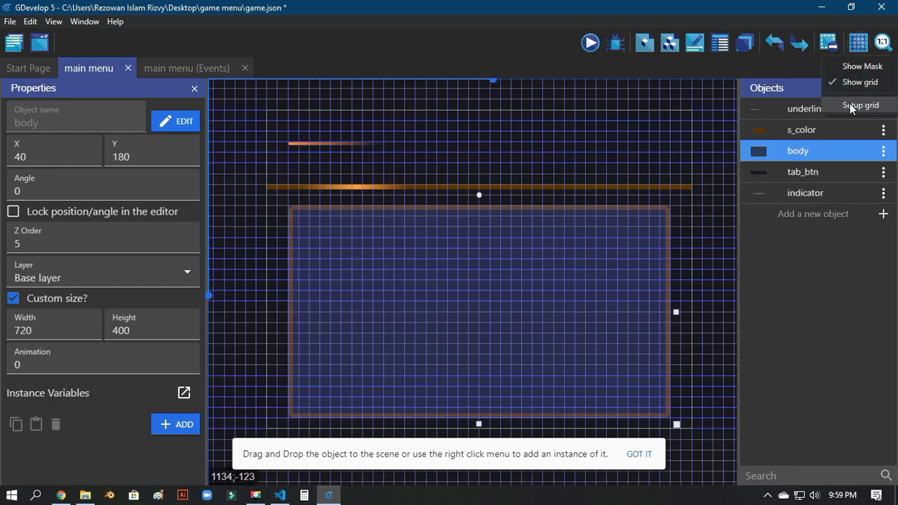
click(854, 102)
click(737, 282)
Step: Move the body panel to X 30, Y 170 and resize it to 740 by 410 pixels
drag(518, 293, 518, 287)
drag(477, 419, 478, 424)
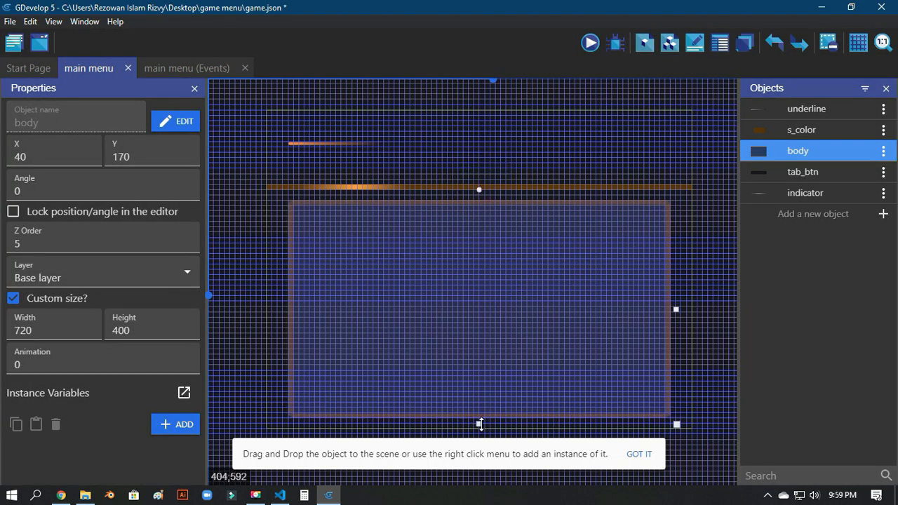
drag(643, 321, 687, 311)
click(829, 43)
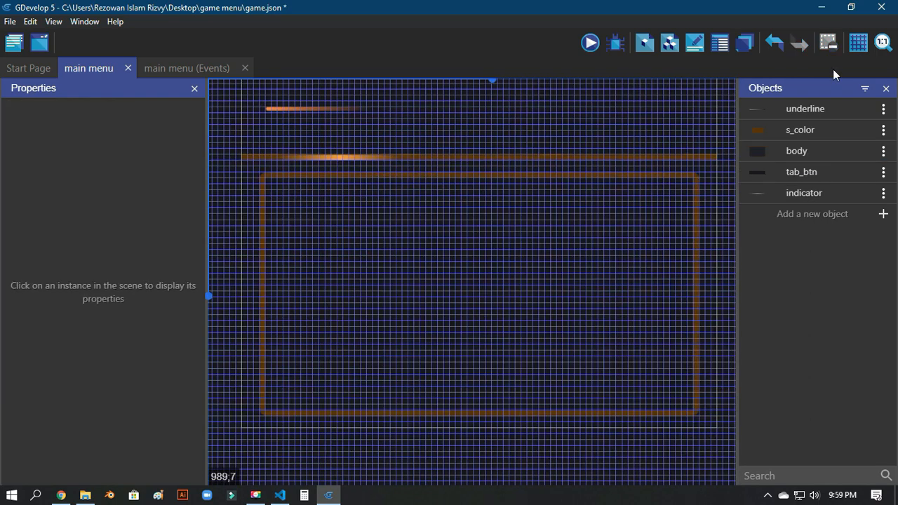
Step: Hide the grid to examine the body panel's spacing against the scene border, and show the grid again
click(857, 44)
click(861, 85)
scroll(715, 220, up, 2)
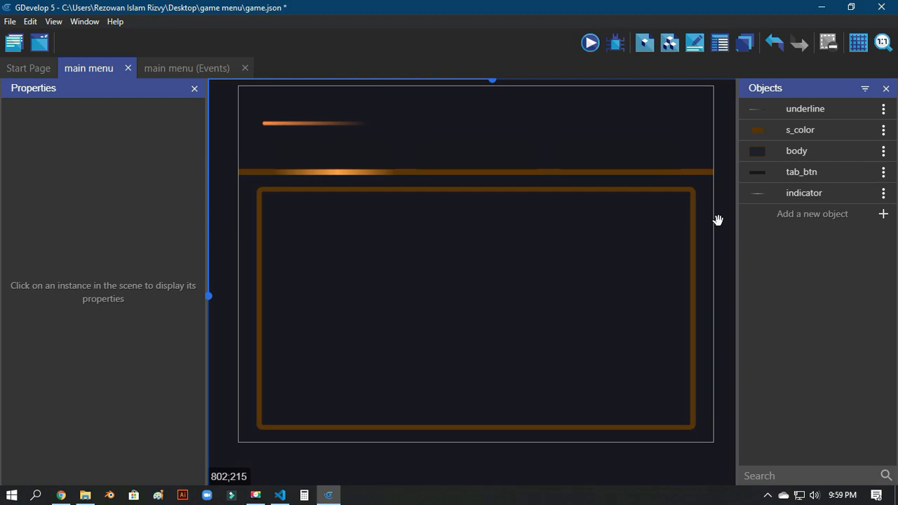
ctrl+scroll(228, 202, up, 2)
click(270, 225)
ctrl+scroll(309, 260, up, 2)
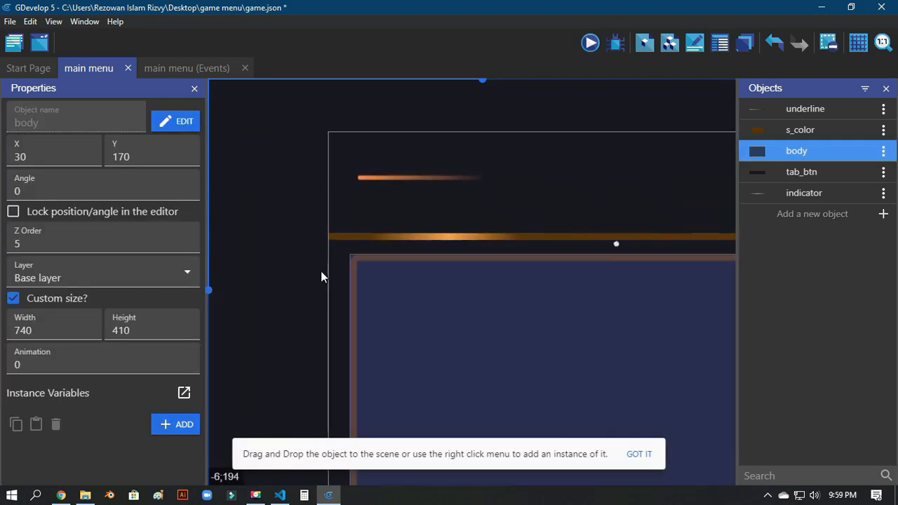
click(859, 43)
click(860, 82)
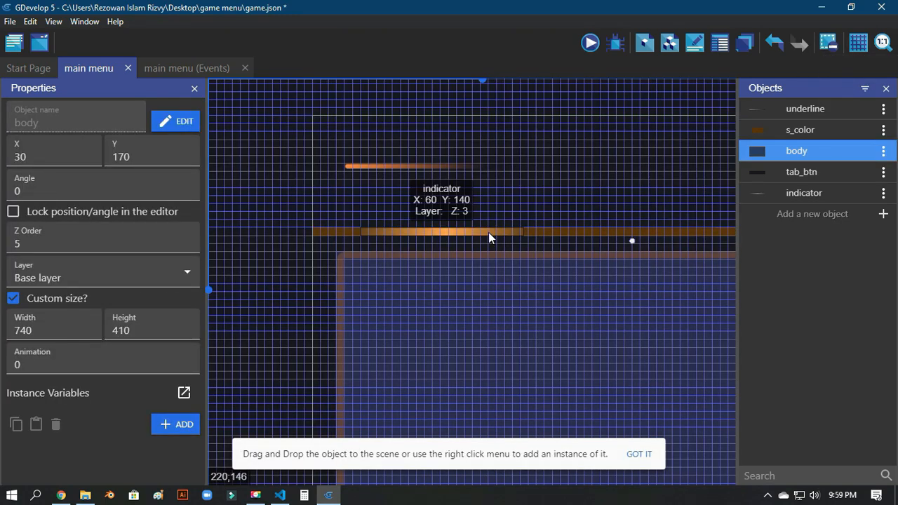
Step: Copy the indicator onto the body panel's upper edge at X 60, Y 170, and set the body's Z order to 1
click(484, 235)
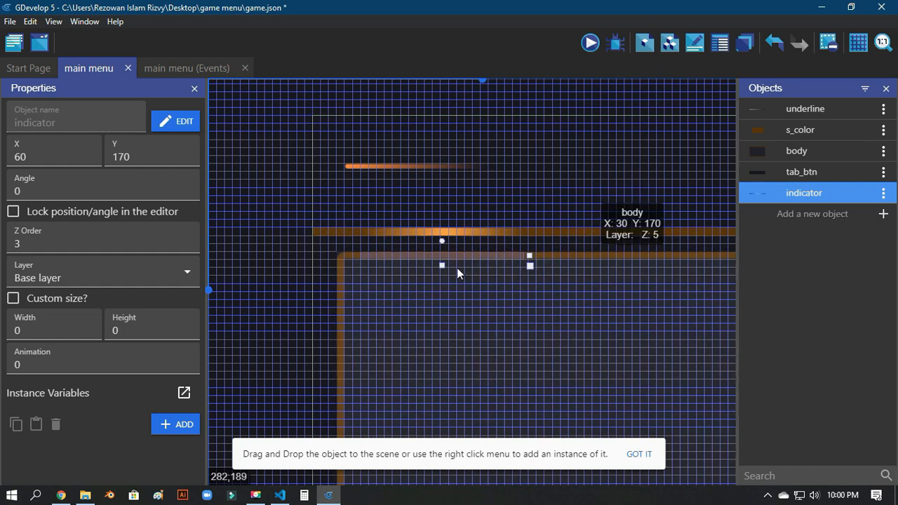
click(457, 270)
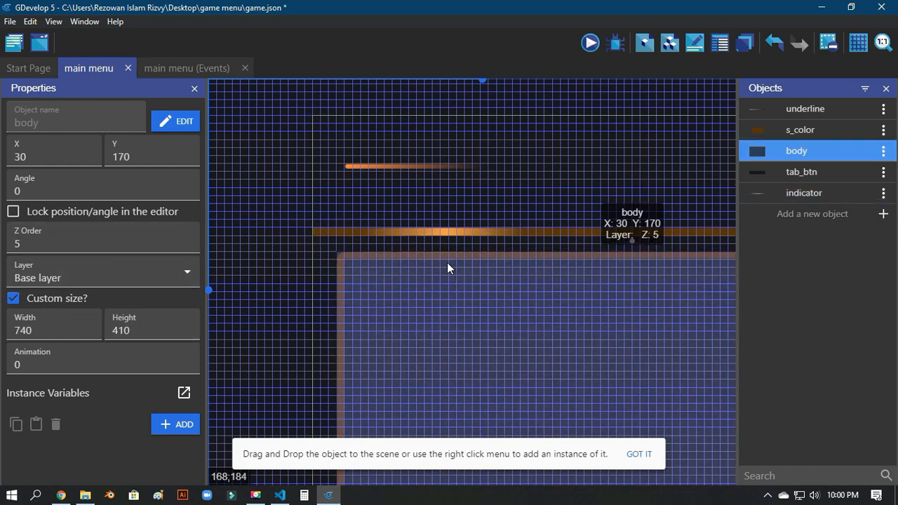
click(280, 270)
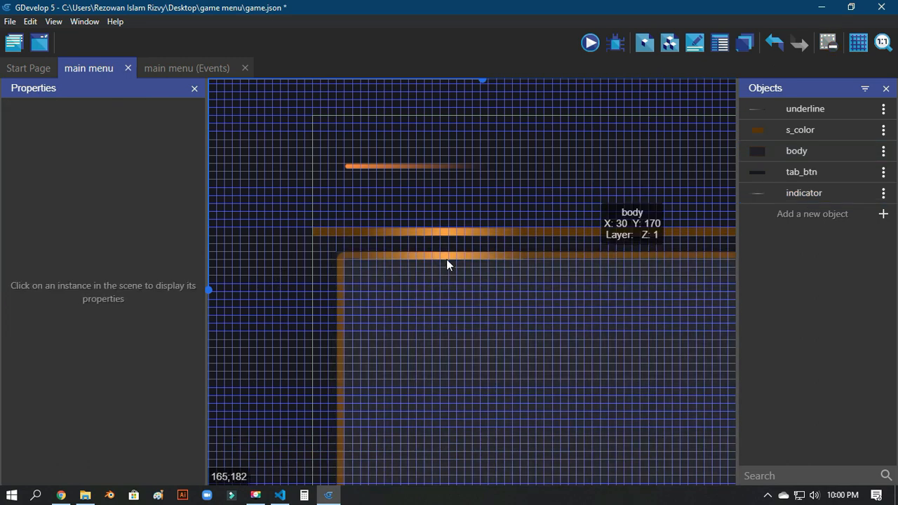
click(446, 257)
click(287, 259)
Step: Set the s_color bar's Z order to 1
scroll(292, 269, down, 5)
click(680, 240)
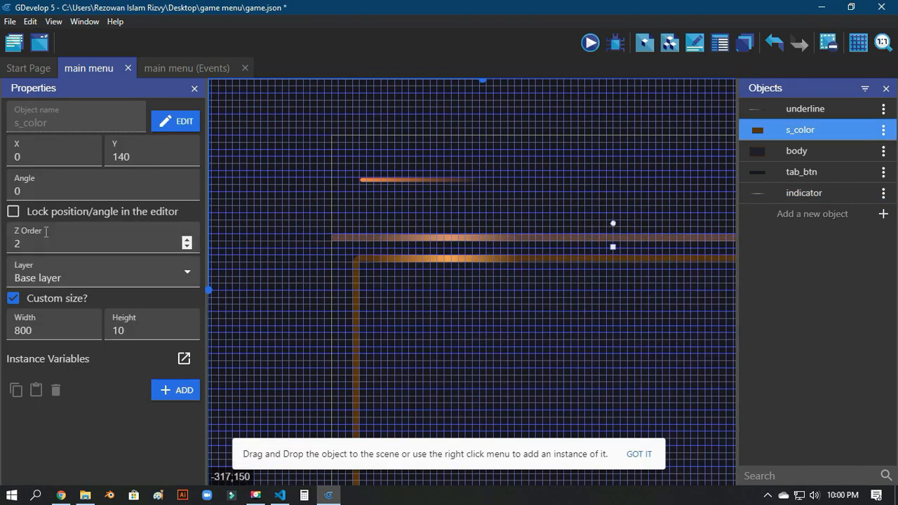
text(1)
click(280, 263)
click(383, 301)
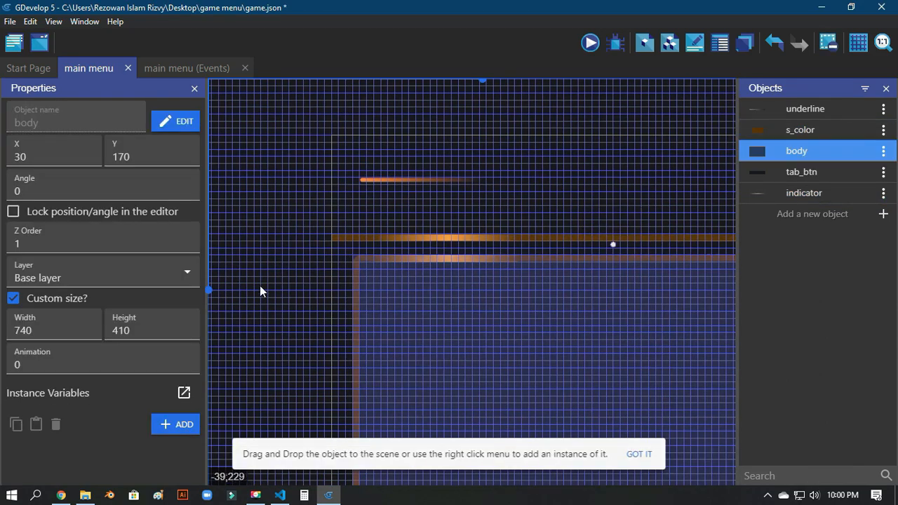
click(260, 286)
scroll(265, 280, down, 4)
middle_drag(302, 306, 260, 255)
scroll(228, 266, up, 2)
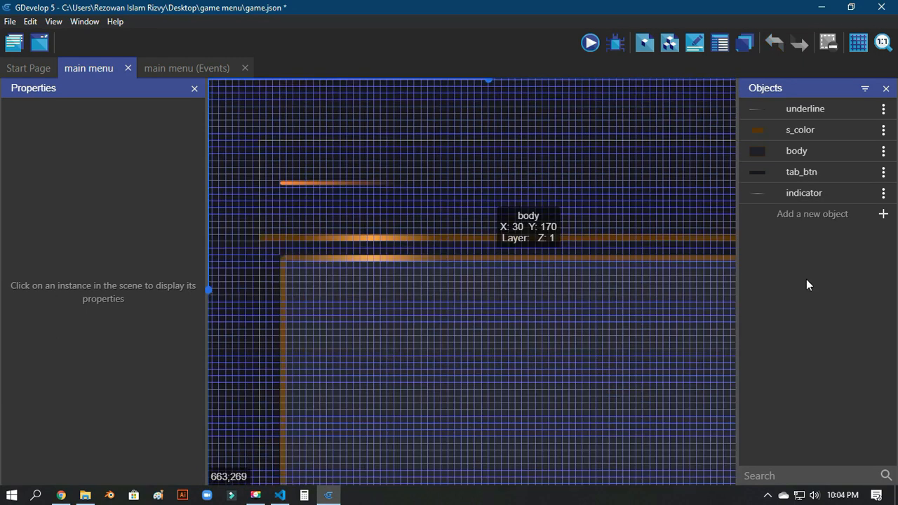
Step: Add a new text object and name it logo
click(883, 214)
click(297, 193)
key(ctrl+a)
key(BackSpace)
text(mde)
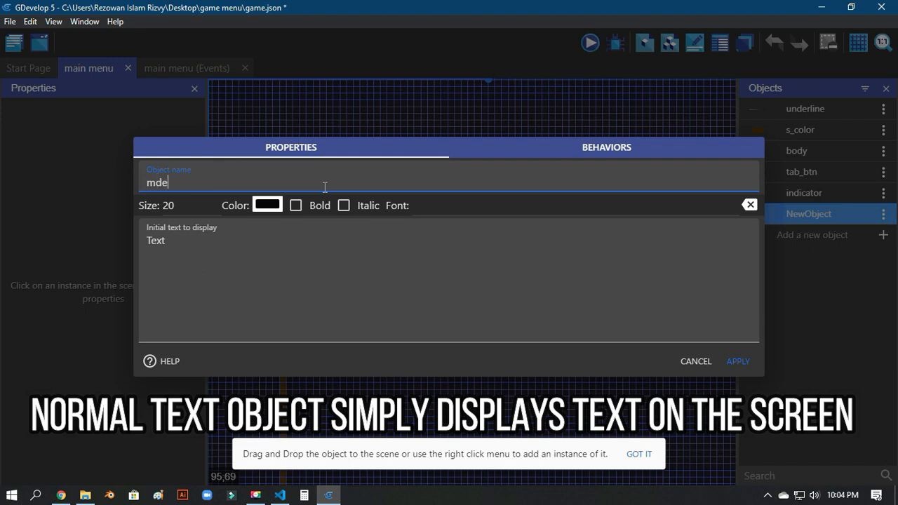
text(dium)
key(ctrl+a)
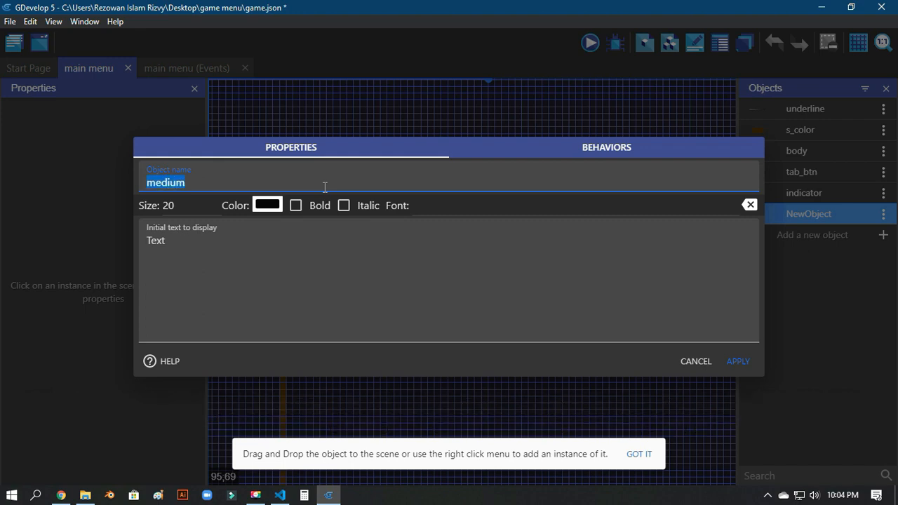
key(BackSpace)
text(logo)
Step: Load the OCRAEXT.TTF font file for the logo object and set its initial text to WENDASH
click(457, 206)
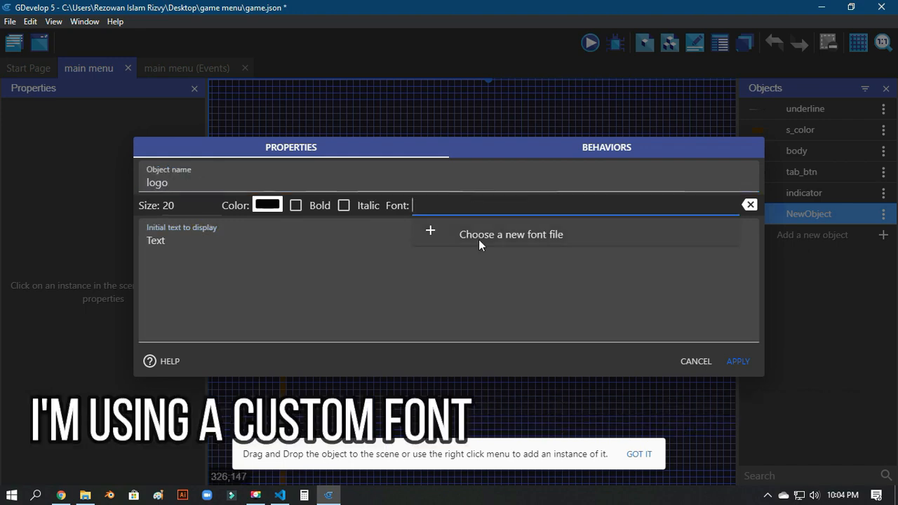
click(479, 239)
double_click(165, 113)
double_click(155, 155)
click(190, 256)
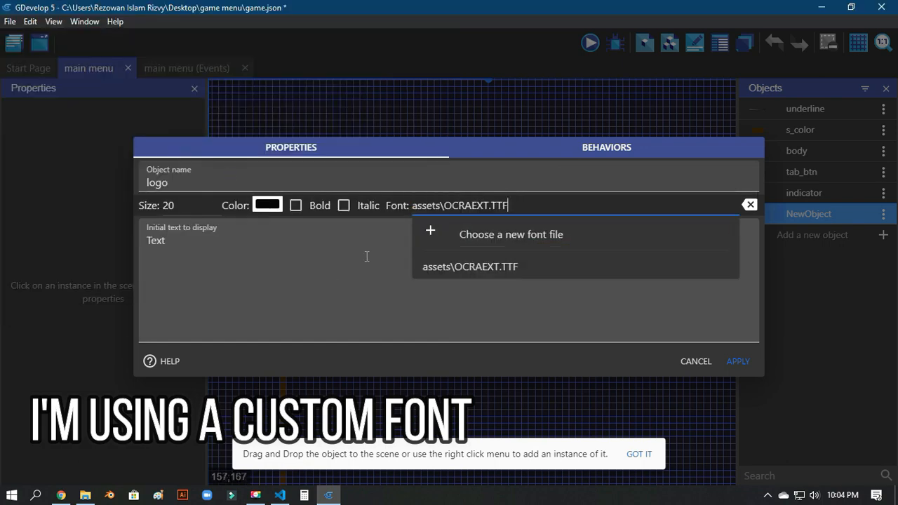
key(ctrl+a)
text(WENDASH)
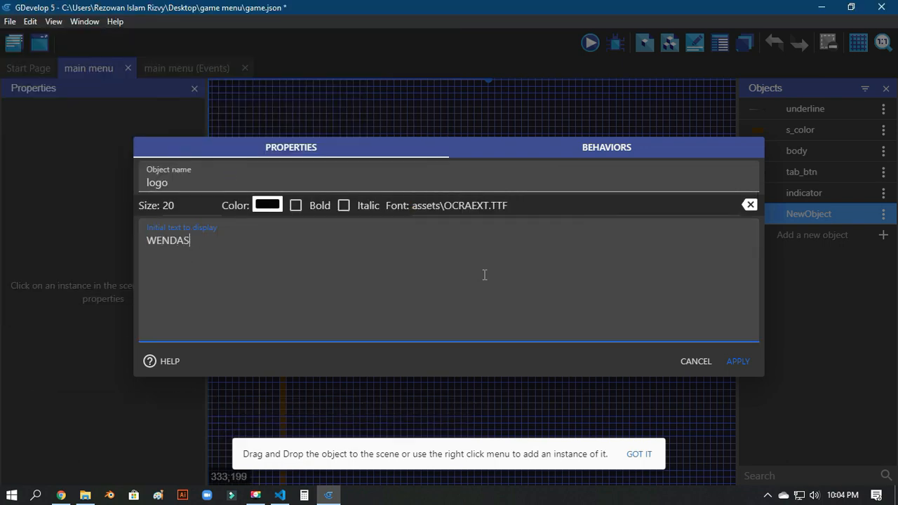
click(748, 363)
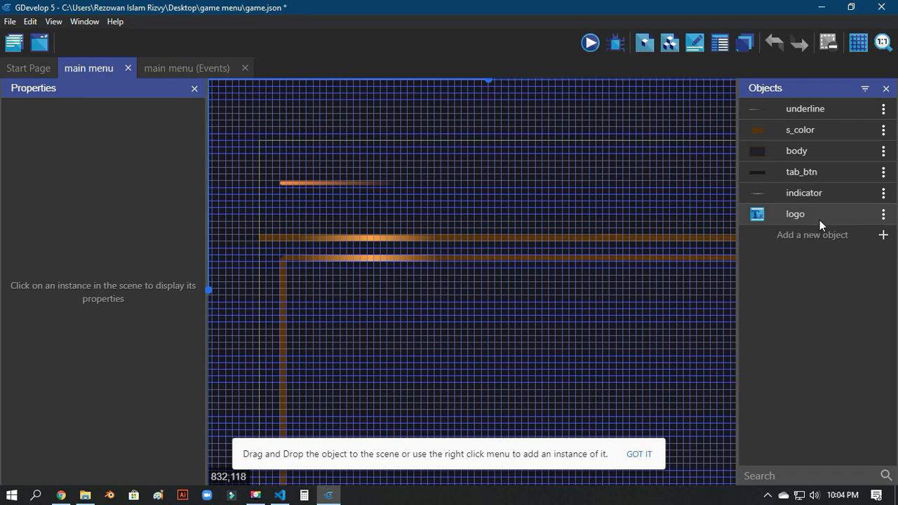
Step: Set the logo's font size to 25 and place an instance in the header area beside the underline
mouse_move(814, 216)
mouse_down()
mouse_move(796, 218)
mouse_move(803, 218)
mouse_up()
double_click(837, 216)
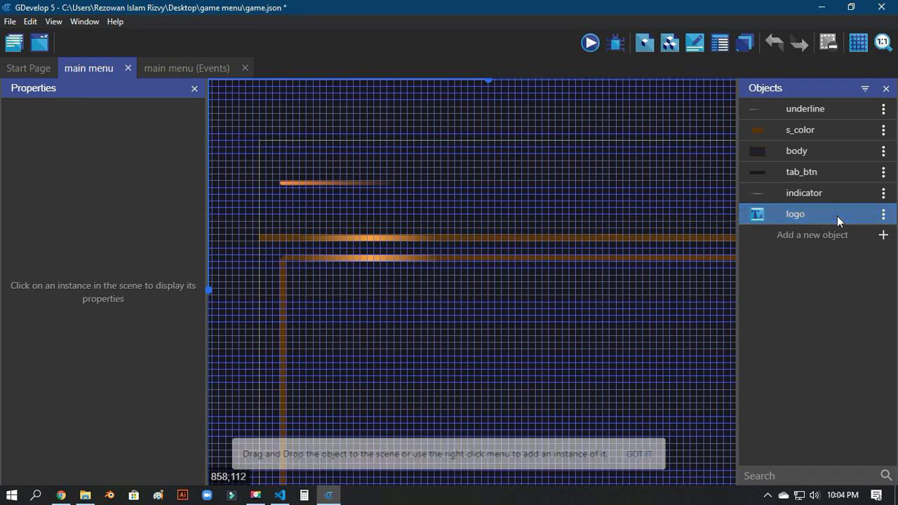
double_click(167, 205)
text(25)
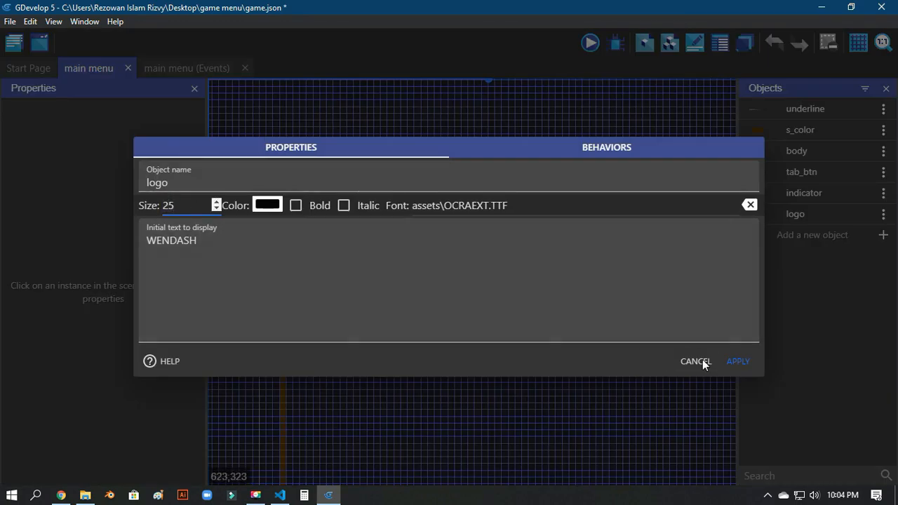
click(732, 363)
drag(795, 214, 534, 190)
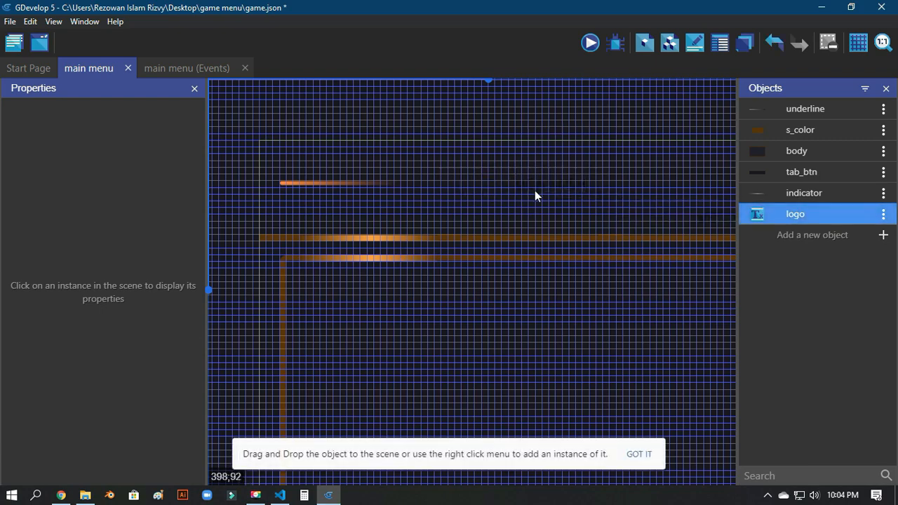
Step: Change the logo object's text colour to white
double_click(842, 214)
click(267, 205)
click(212, 238)
click(672, 355)
click(731, 358)
Step: Move the WENDASH logo directly above the underline, aligned with the underline's bright end
drag(542, 178, 402, 178)
scroll(333, 211, up, 8)
middle_drag(414, 113, 623, 279)
scroll(624, 279, up, 2)
drag(632, 313, 498, 310)
click(575, 223)
middle_drag(620, 302, 469, 216)
scroll(560, 224, down, 4)
middle_drag(541, 228, 448, 100)
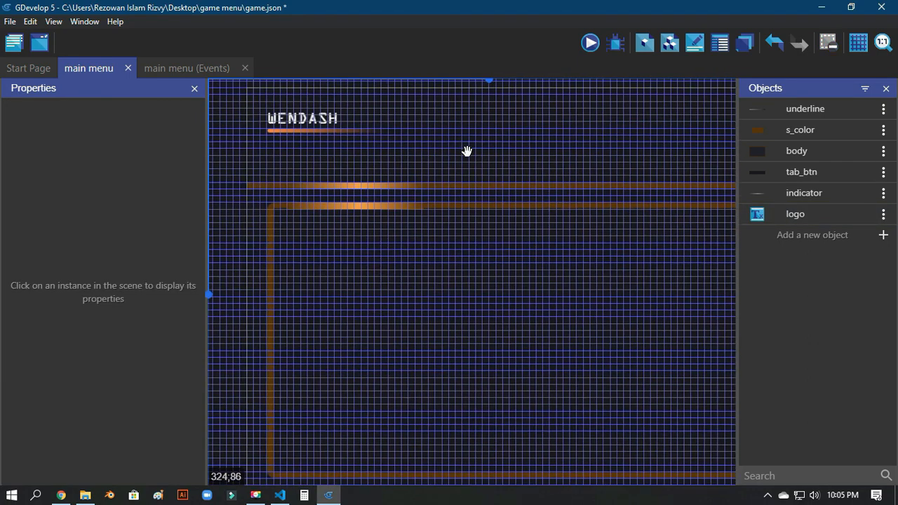
Step: Duplicate the logo object and name the copy big_text
click(883, 214)
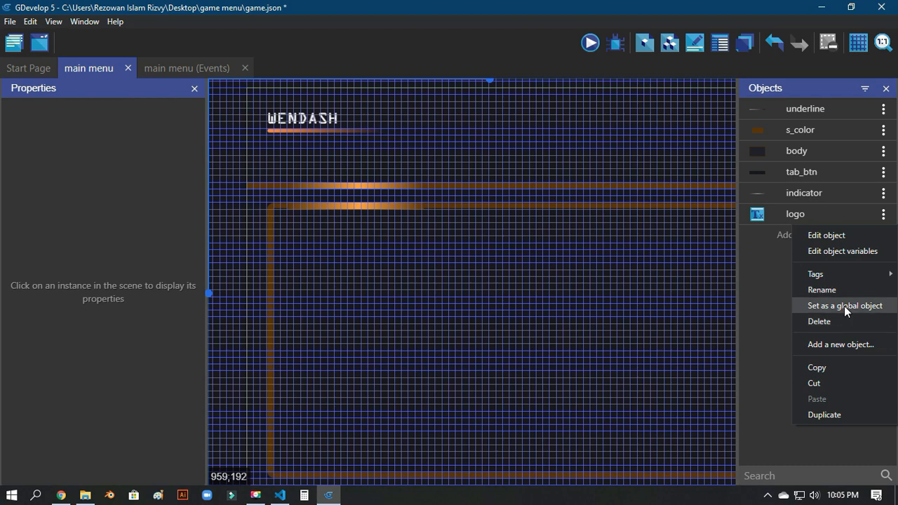
click(834, 415)
text(big)
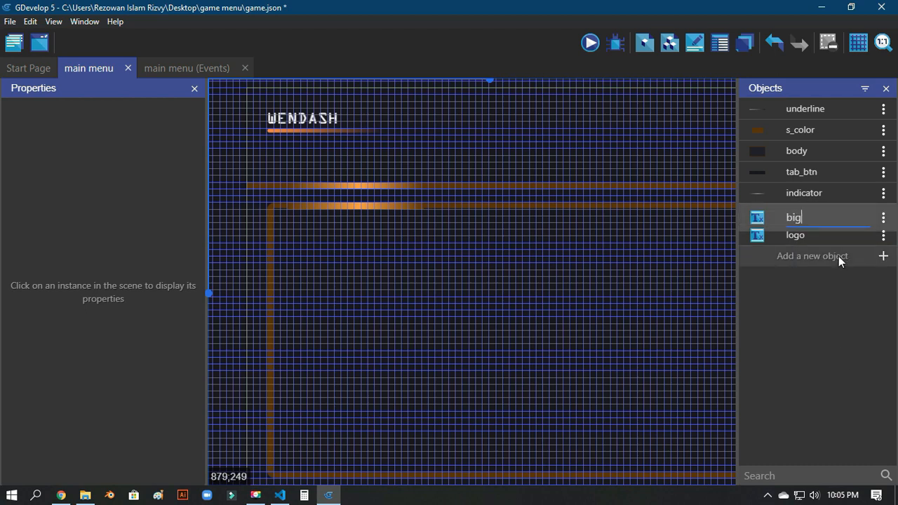
text(_t)
key(BackSpace)
key(BackSpace)
key(BackSpace)
key(BackSpace)
key(BackSpace)
text(tab_name)
key(ctrl+BackSpace)
text(big)
key(BackSpace)
text(g_text)
key(Return)
Step: Set big_text's initial text to PLAY and its font size to 40
double_click(798, 216)
click(323, 258)
key(ctrl+a)
text(PLAY)
click(187, 205)
key(BackSpace)
key(BackSpace)
text(40)
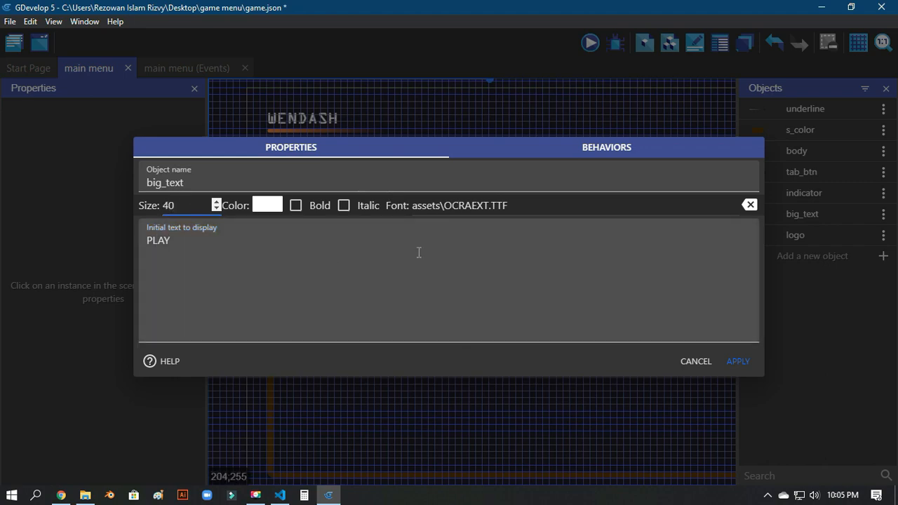
click(738, 361)
Step: Place a big_text instance inside the body panel's upper-left corner at X 60, Y 190
drag(768, 221, 273, 230)
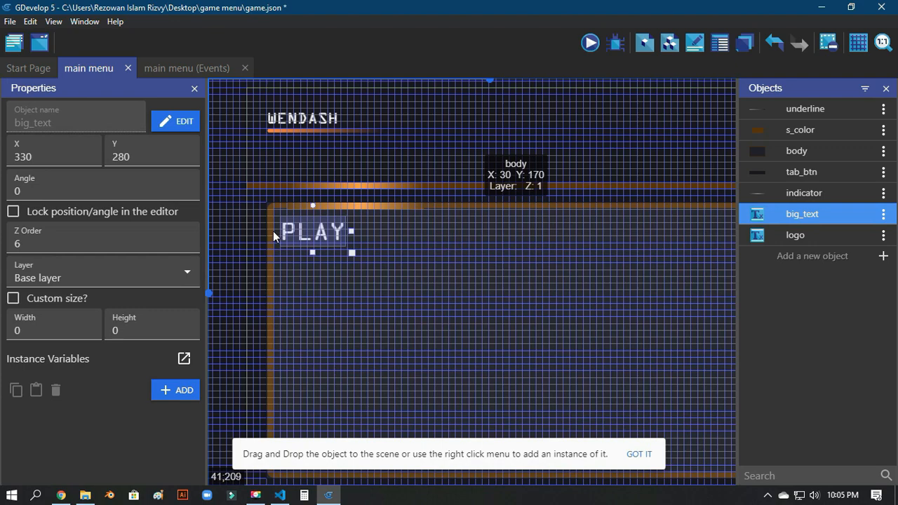
click(405, 284)
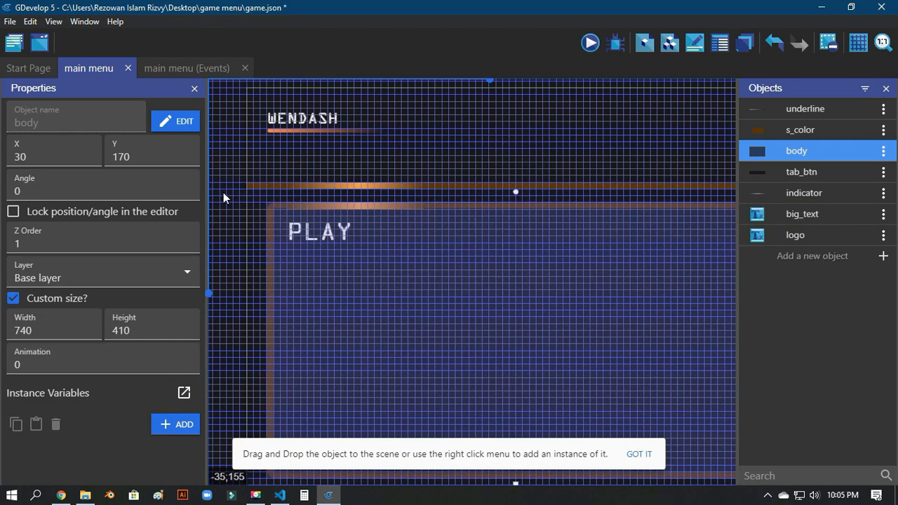
click(218, 212)
scroll(235, 217, down, 1)
drag(210, 212, 215, 289)
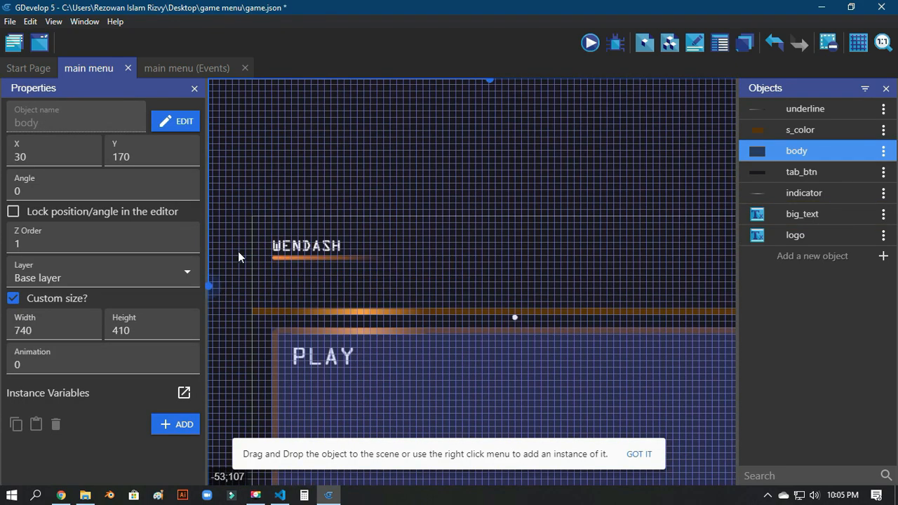
middle_drag(388, 187, 437, 112)
scroll(281, 280, up, 4)
middle_drag(252, 336, 286, 287)
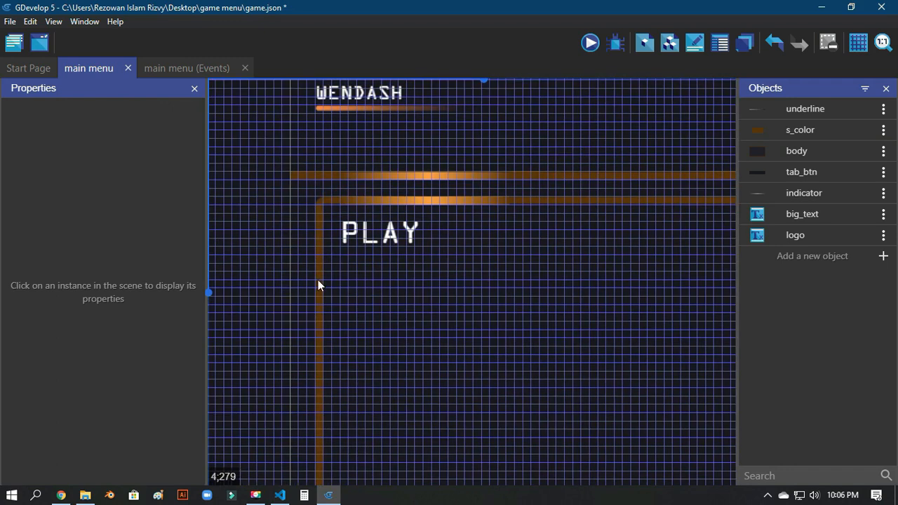
click(378, 231)
double_click(835, 216)
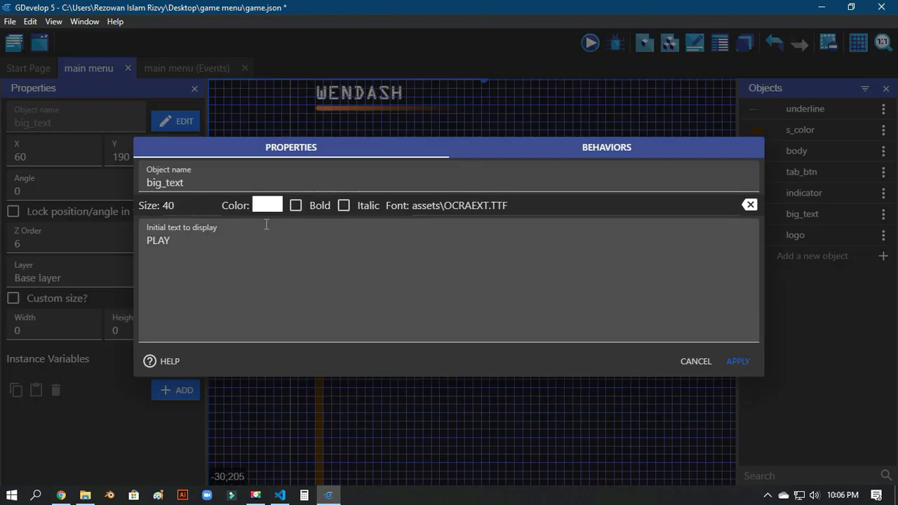
click(268, 204)
click(433, 271)
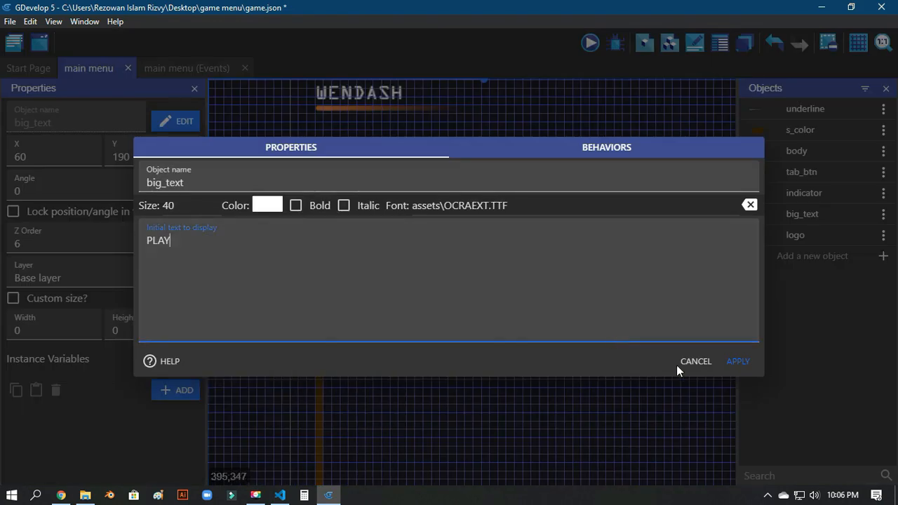
click(709, 367)
click(259, 161)
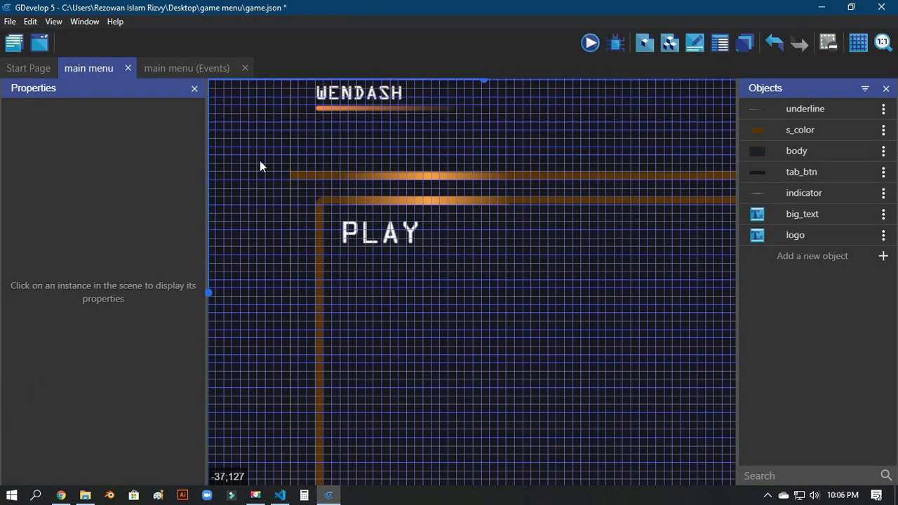
Step: Copy the underline from below the logo to directly beneath the PLAY text
drag(430, 111, 438, 258)
click(249, 242)
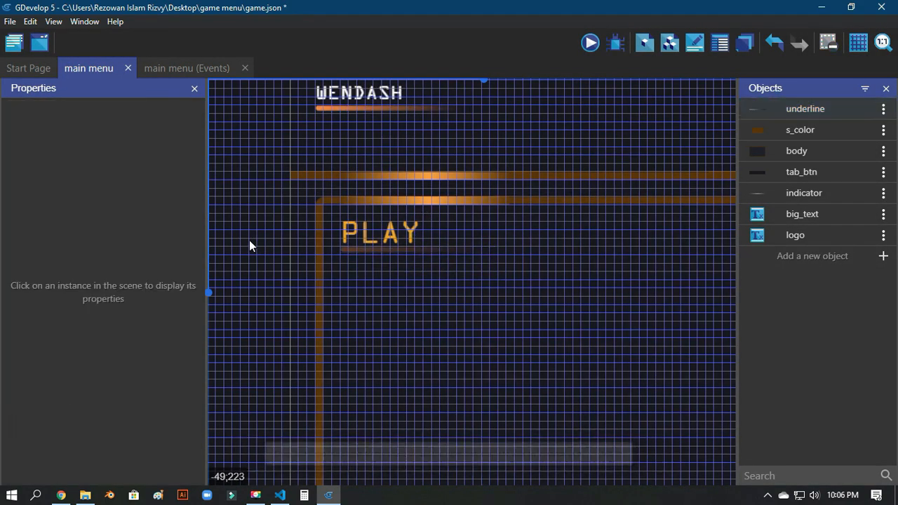
click(403, 247)
click(466, 266)
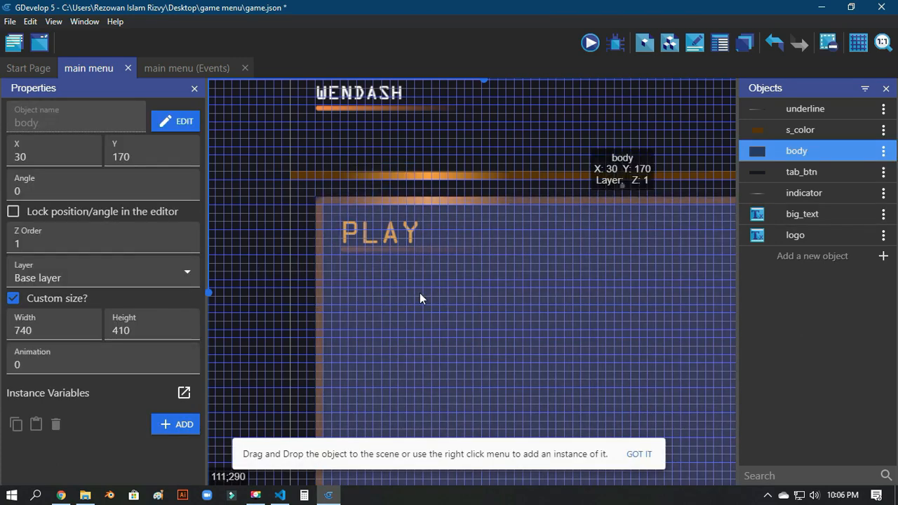
Step: Set the Z order of the underline below the WENDASH logo to 2
scroll(420, 292, down, 1)
click(772, 194)
click(428, 132)
click(85, 246)
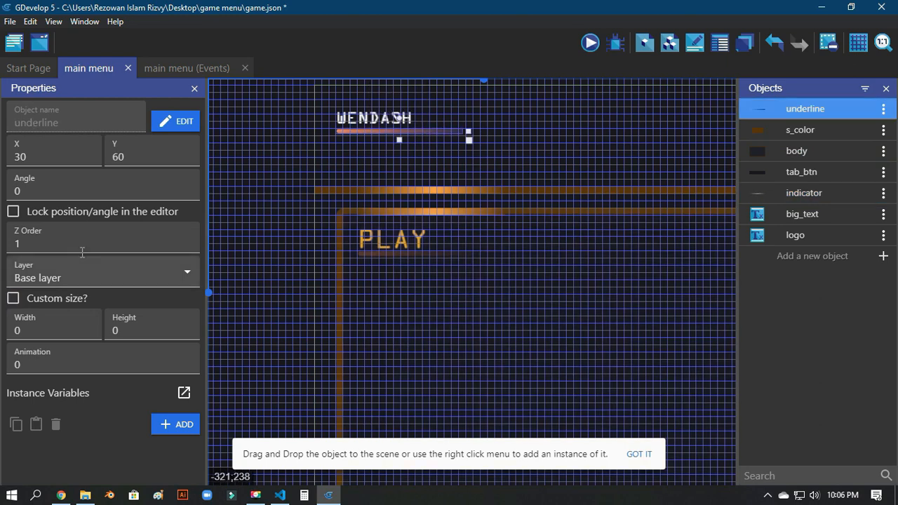
click(271, 180)
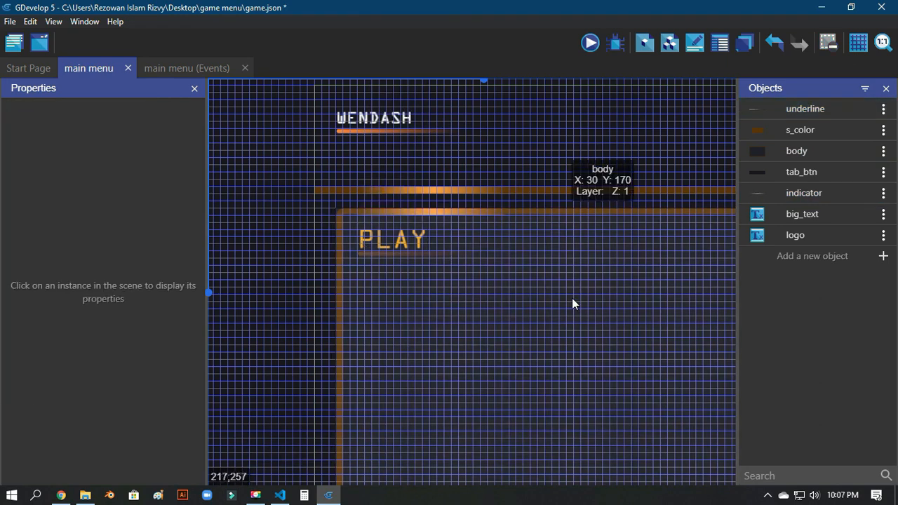
Step: Open the list of scene instances, dismiss its hint, and enlarge the list to show more rows
click(443, 261)
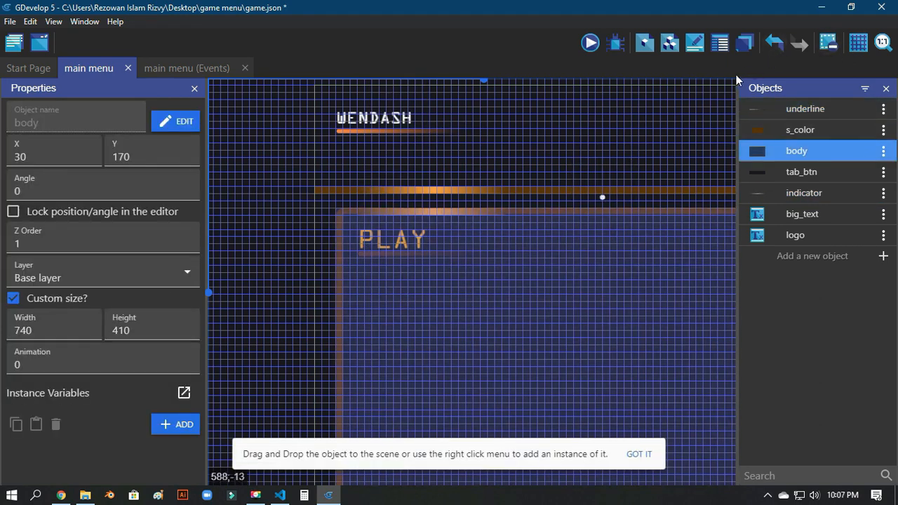
click(721, 43)
click(726, 47)
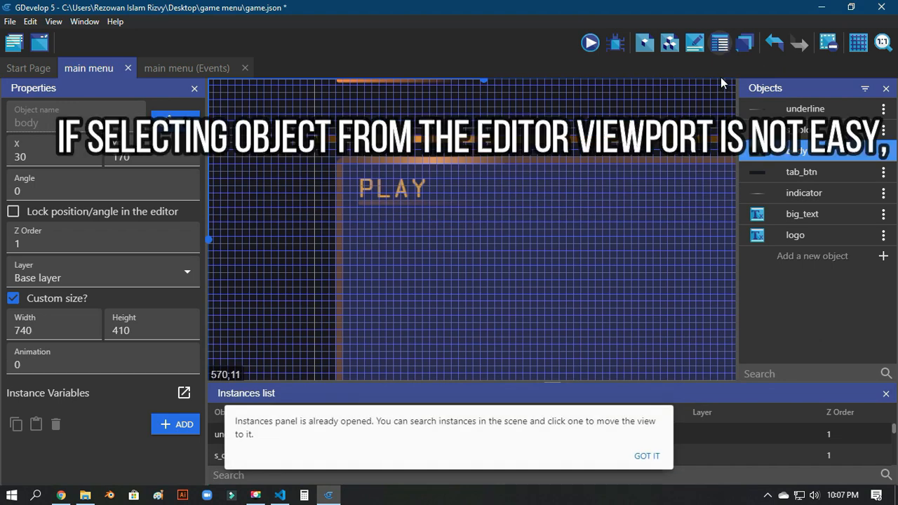
click(647, 456)
click(641, 456)
scroll(384, 438, down, 3)
click(463, 454)
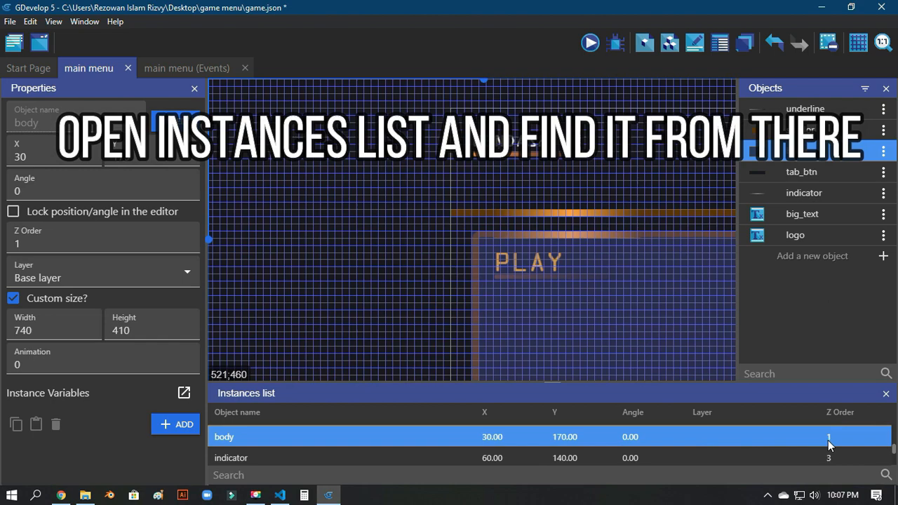
scroll(817, 458, up, 3)
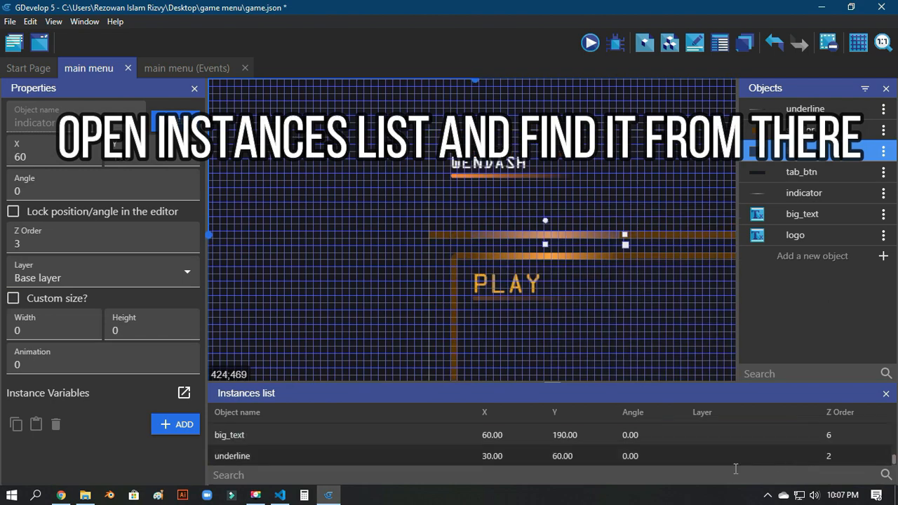
drag(629, 393, 605, 370)
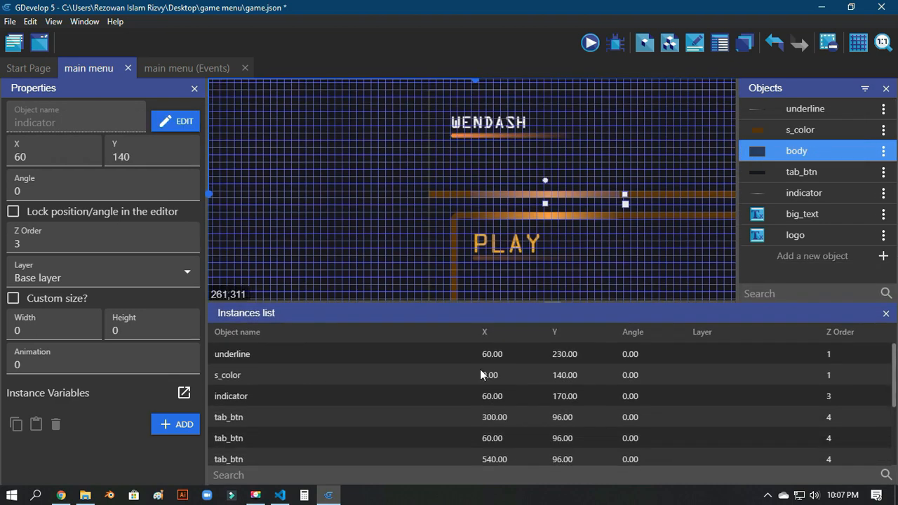
Step: Find the underline instance at X 60, Y 230 in the instances list, set its Z order to 2, and close the list
click(245, 396)
scroll(262, 421, down, 2)
click(262, 433)
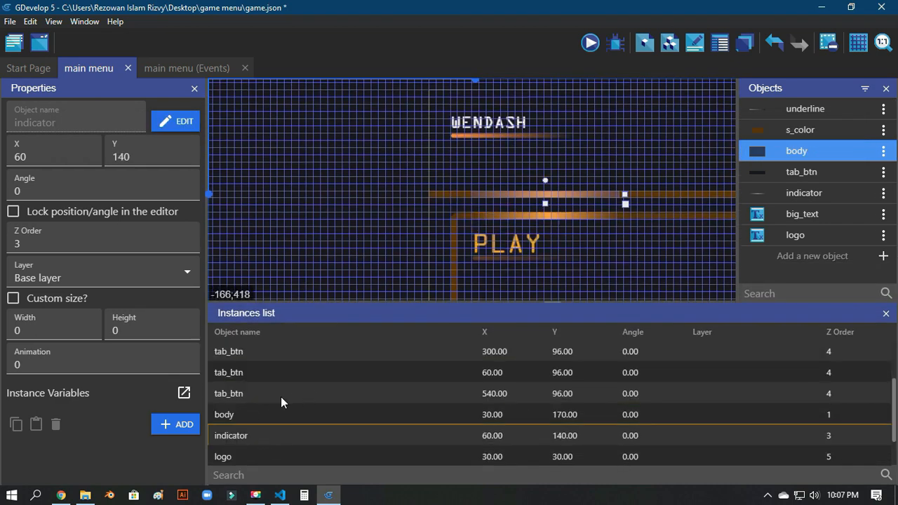
scroll(260, 449, down, 1)
click(260, 455)
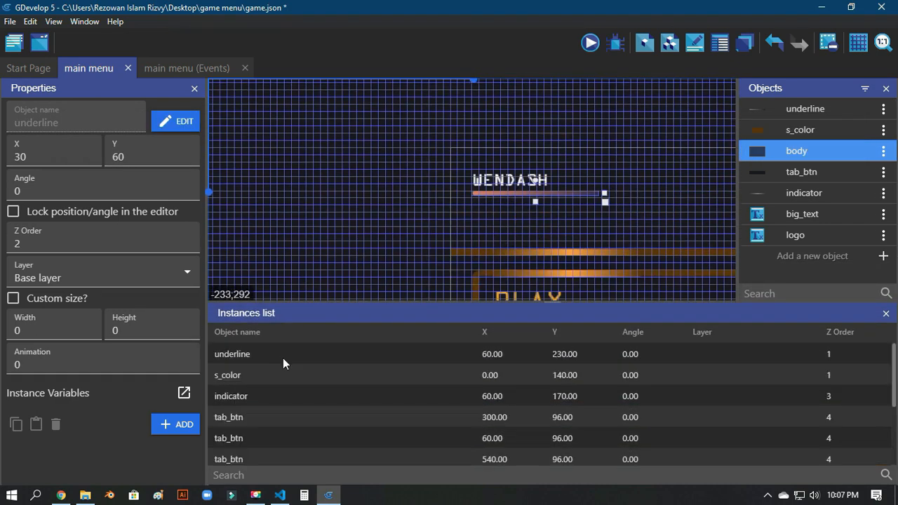
click(285, 353)
click(72, 243)
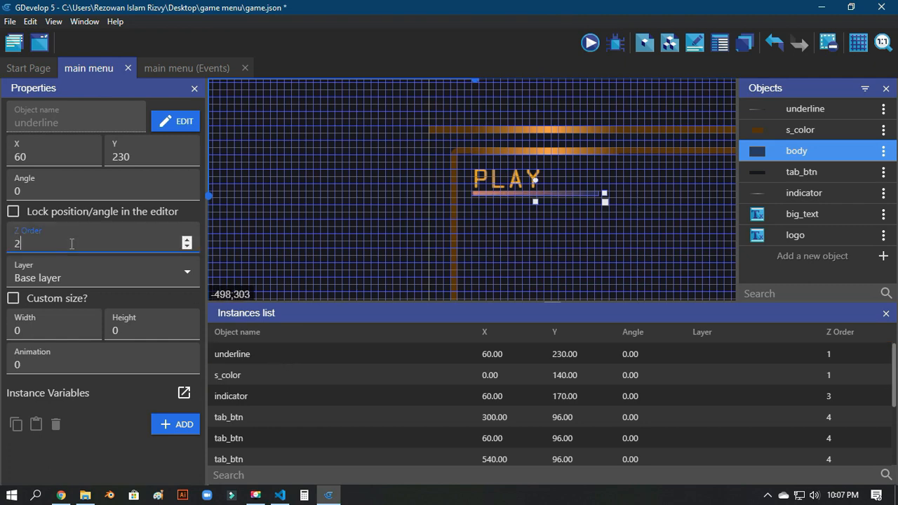
click(332, 184)
click(886, 313)
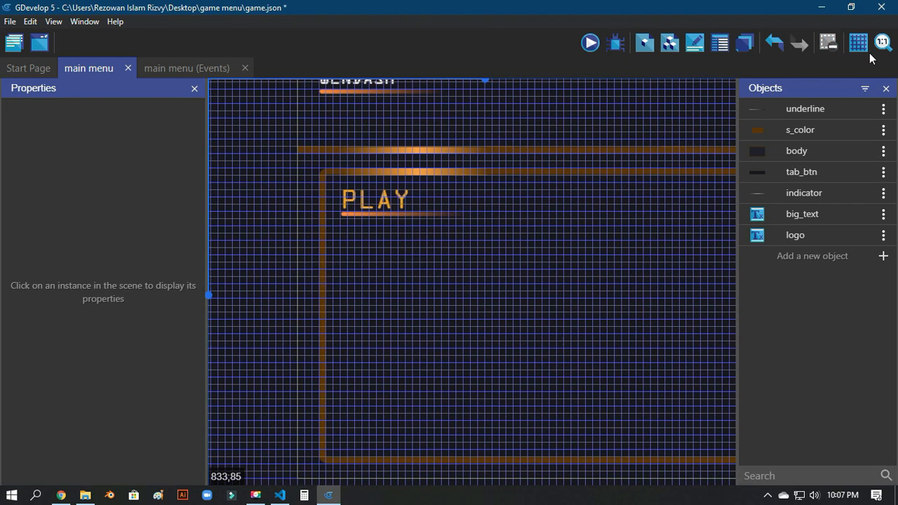
Step: Hide the grid in the scene editor and clear the selection
click(858, 43)
scroll(243, 309, up, 2)
click(401, 285)
click(237, 232)
Step: Change big_text's color to a redder orange that matches the underline, and apply the change
click(349, 284)
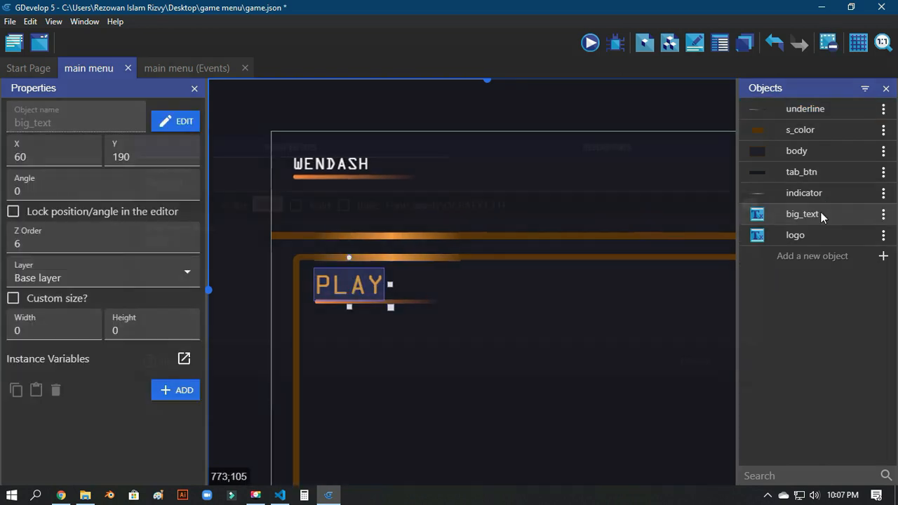
double_click(821, 216)
click(267, 204)
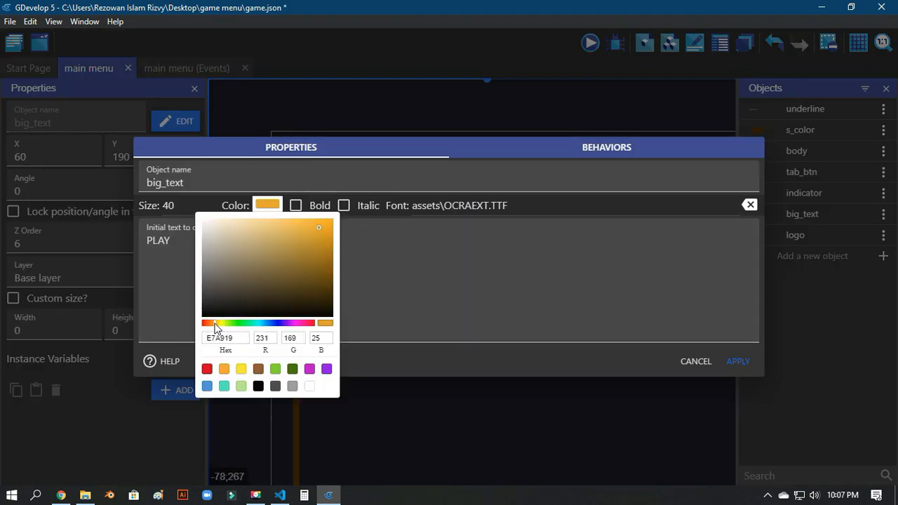
drag(216, 327, 211, 327)
click(740, 361)
click(506, 111)
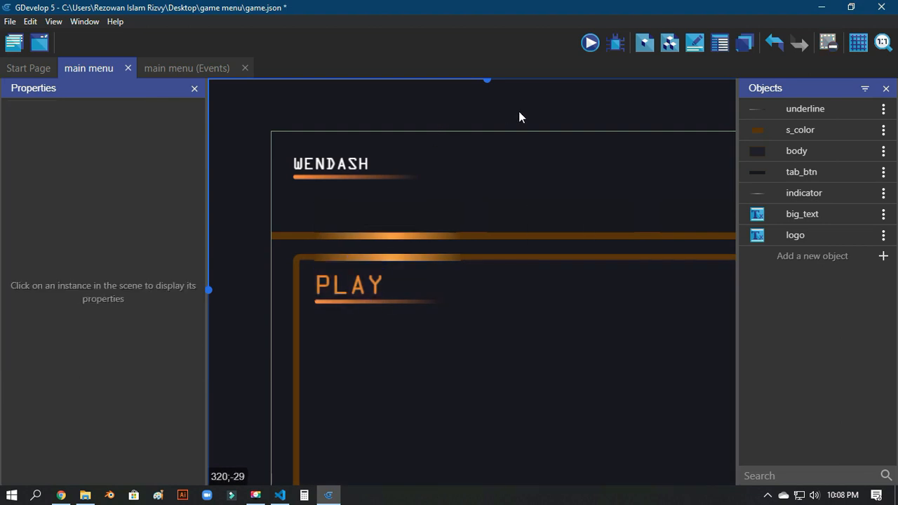
ctrl+scroll(554, 119, down, 5)
ctrl+scroll(632, 140, up, 3)
scroll(594, 126, down, 1)
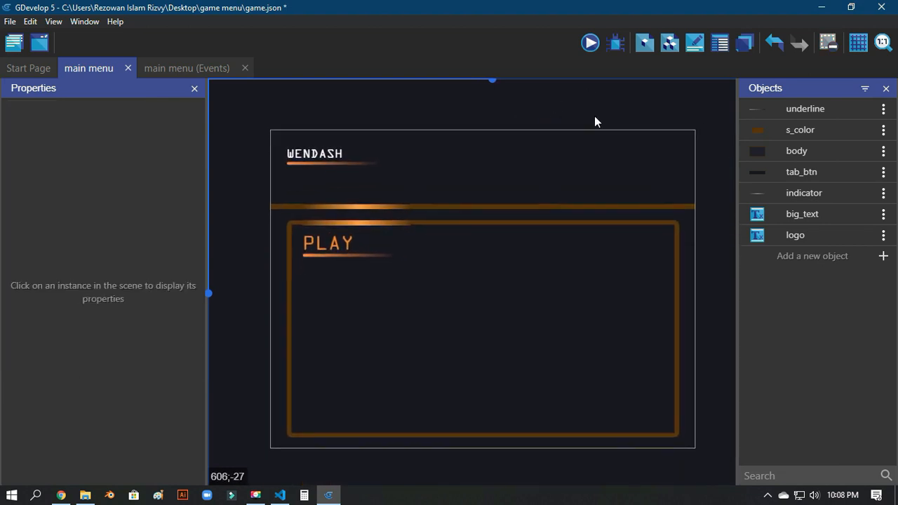
ctrl+scroll(598, 111, up, 1)
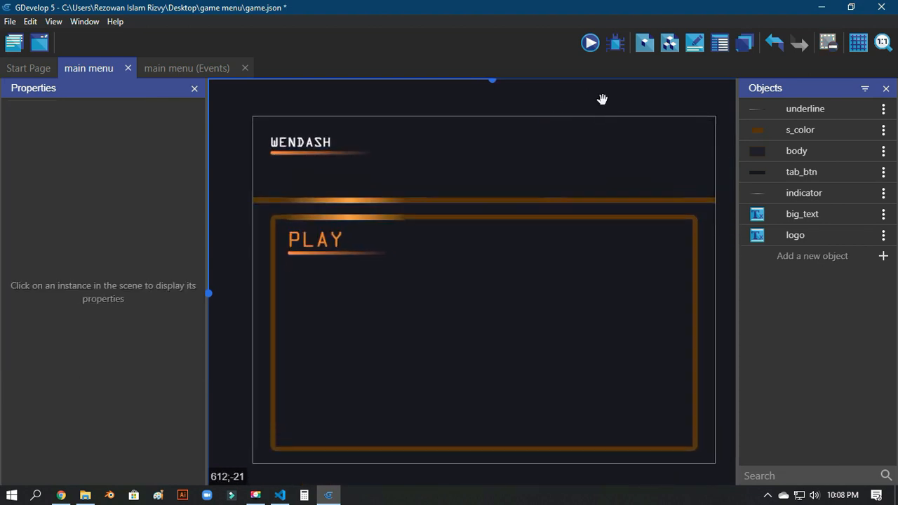